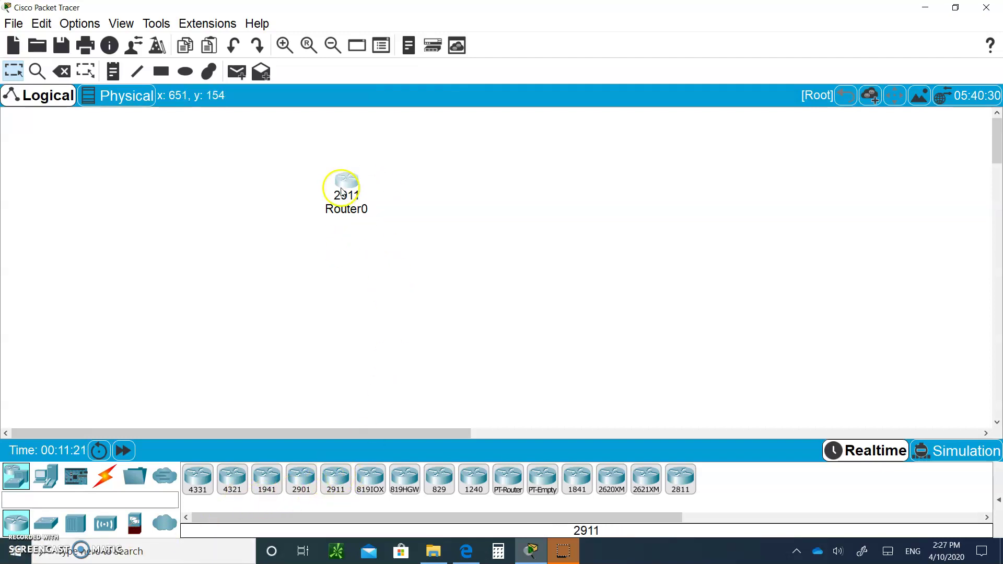
- Add a 2960 switch below the router and two PCs beneath the switch, one on each side
{"action": "mouse_move", "coordinate": [343, 186]}
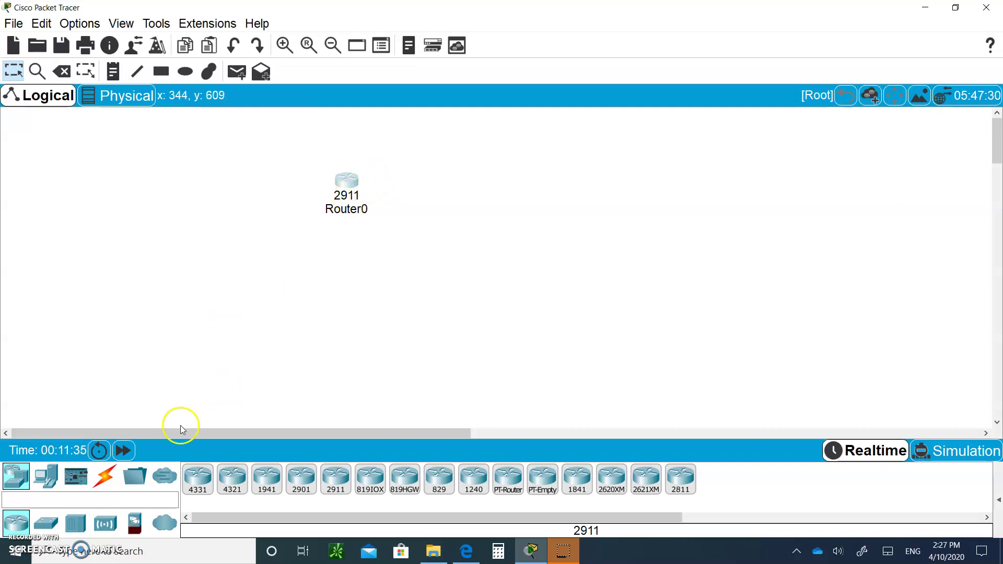
{"action": "left_click", "coordinate": [46, 523]}
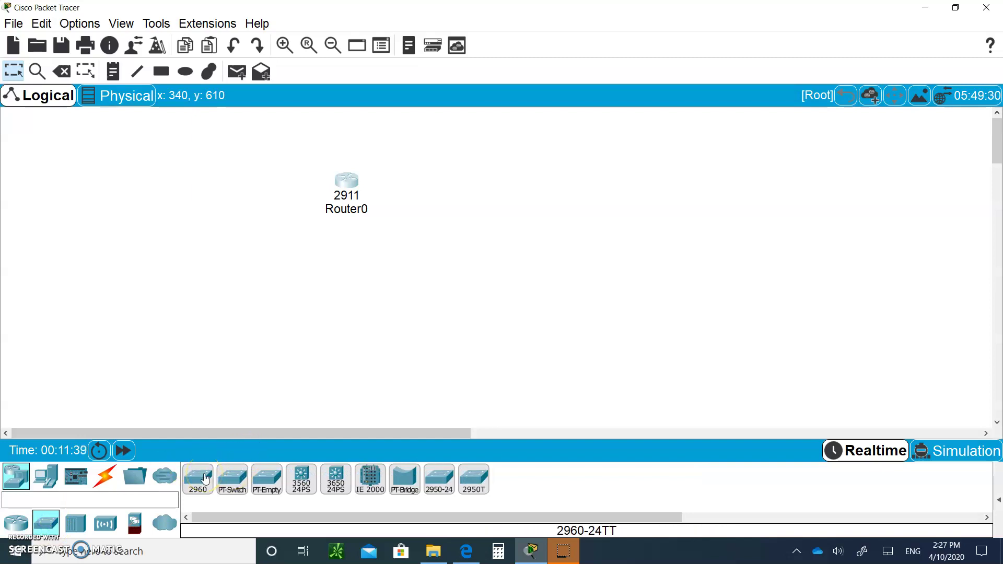
{"action": "left_click_drag", "start_coordinate": [190, 488], "coordinate": [336, 283]}
{"action": "left_click", "coordinate": [46, 476]}
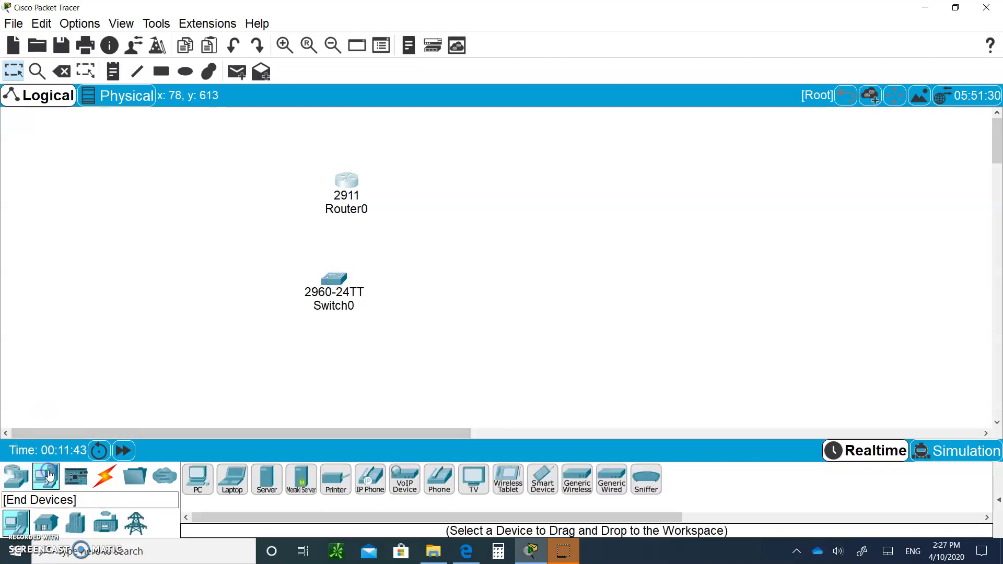
{"action": "left_click_drag", "start_coordinate": [198, 478], "coordinate": [224, 322]}
{"action": "left_click_drag", "start_coordinate": [343, 275], "coordinate": [342, 259]}
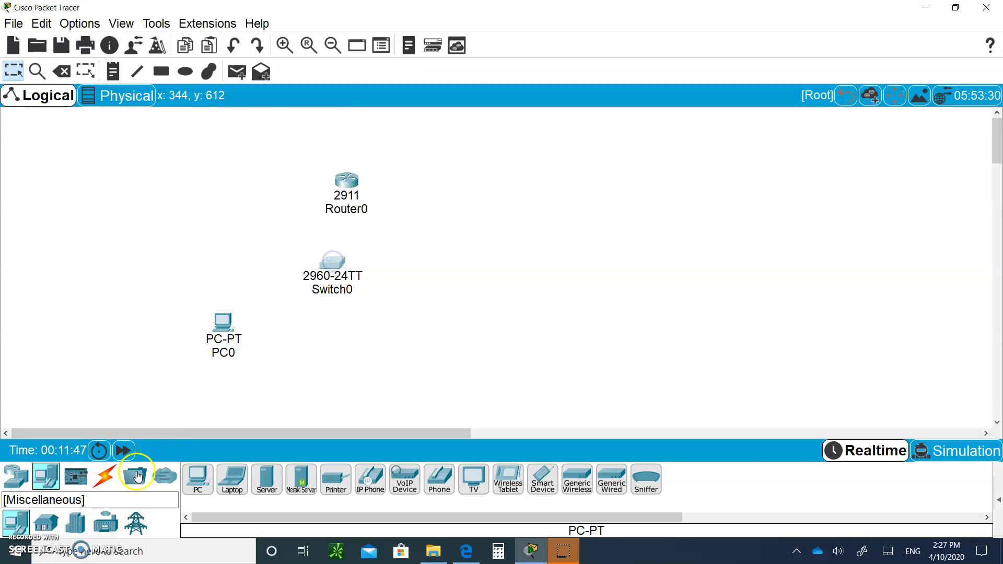
{"action": "left_click_drag", "start_coordinate": [197, 478], "coordinate": [364, 388]}
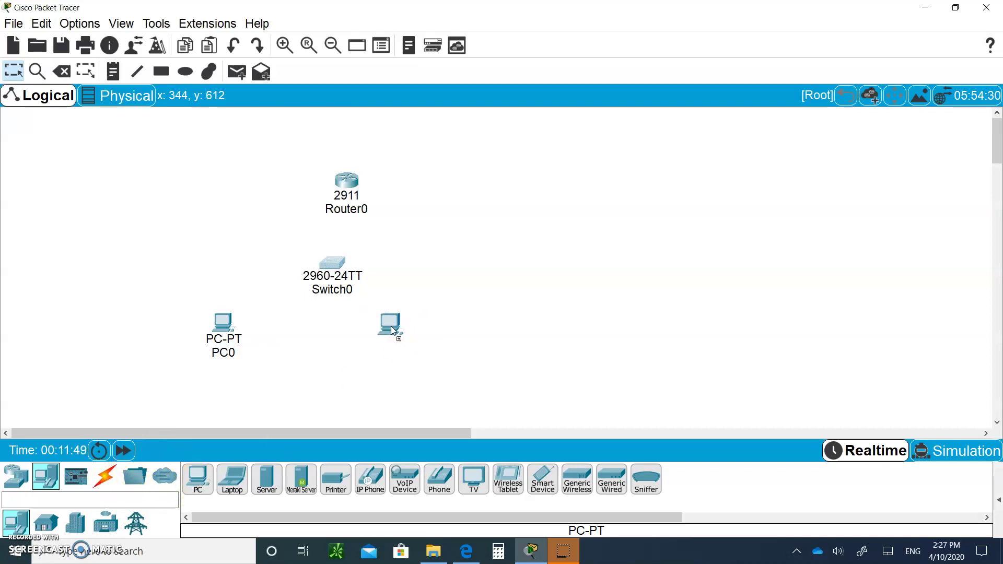
{"action": "left_click_drag", "start_coordinate": [387, 339], "coordinate": [387, 336]}
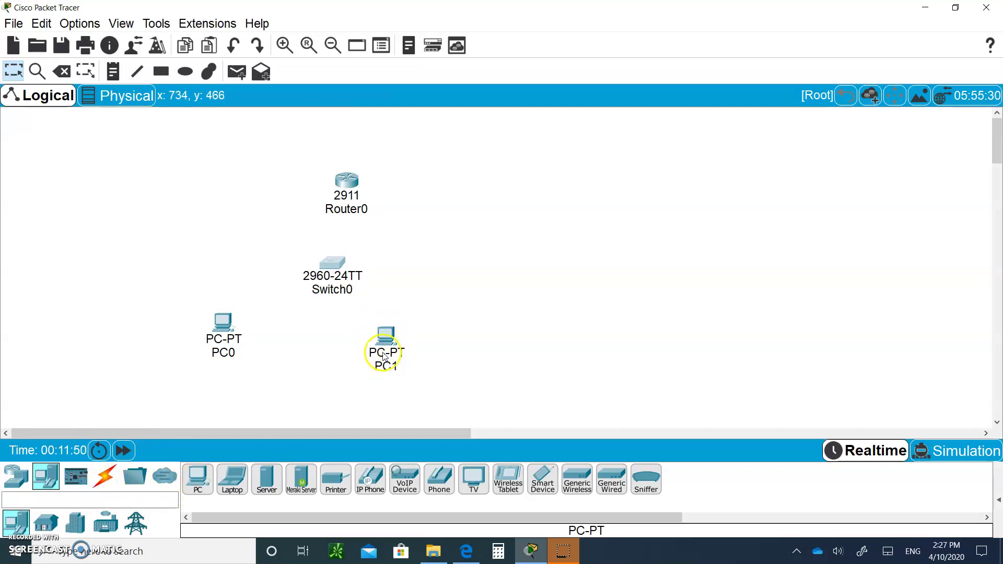
- Rename PC0 as PC-VLAN10
{"action": "left_click", "coordinate": [234, 352]}
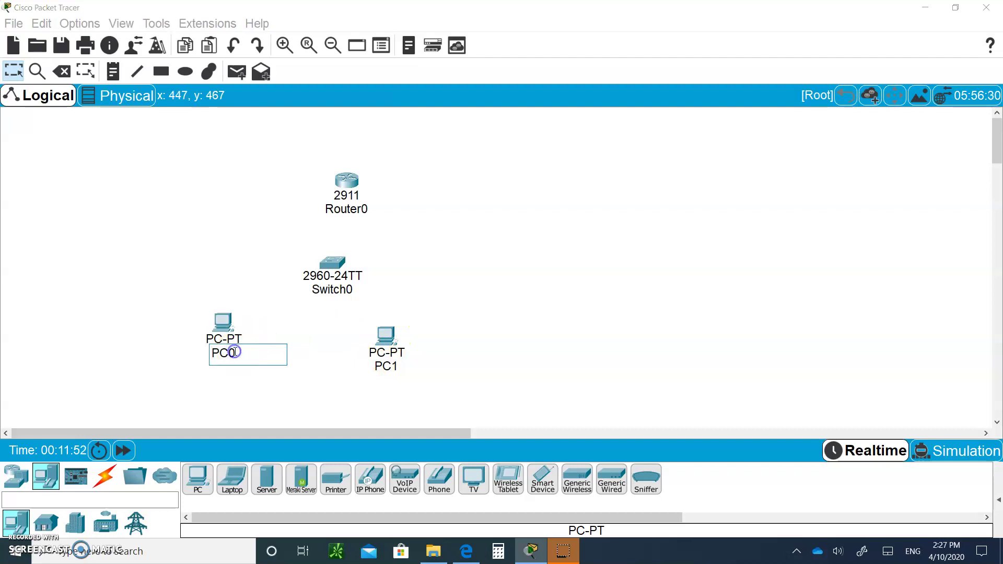
{"action": "key", "text": "BackSpace"}
{"action": "type", "text": "-VLAN"}
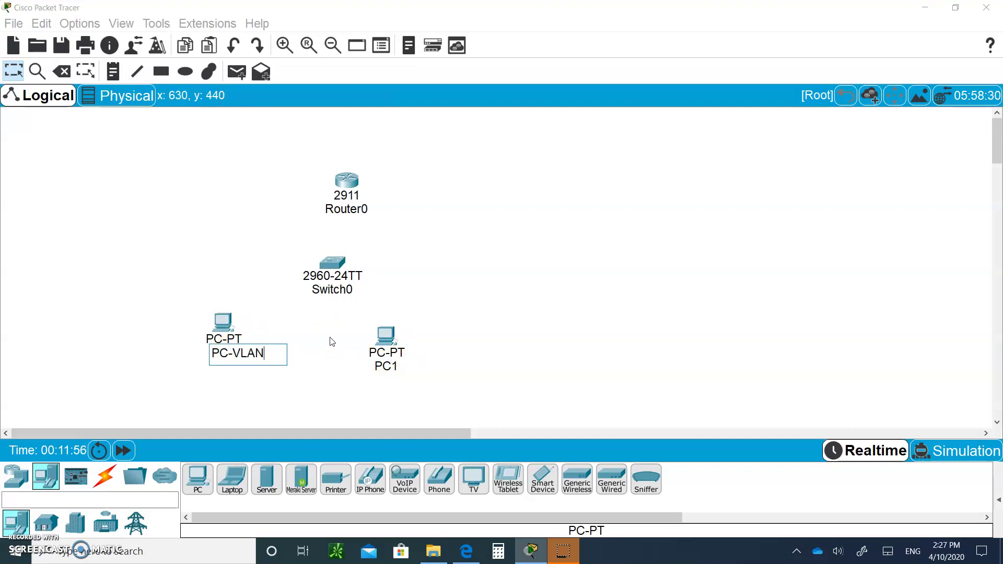
{"action": "type", "text": "10"}
- Rename PC1 as PC-VLAN20
{"action": "left_click", "coordinate": [390, 366]}
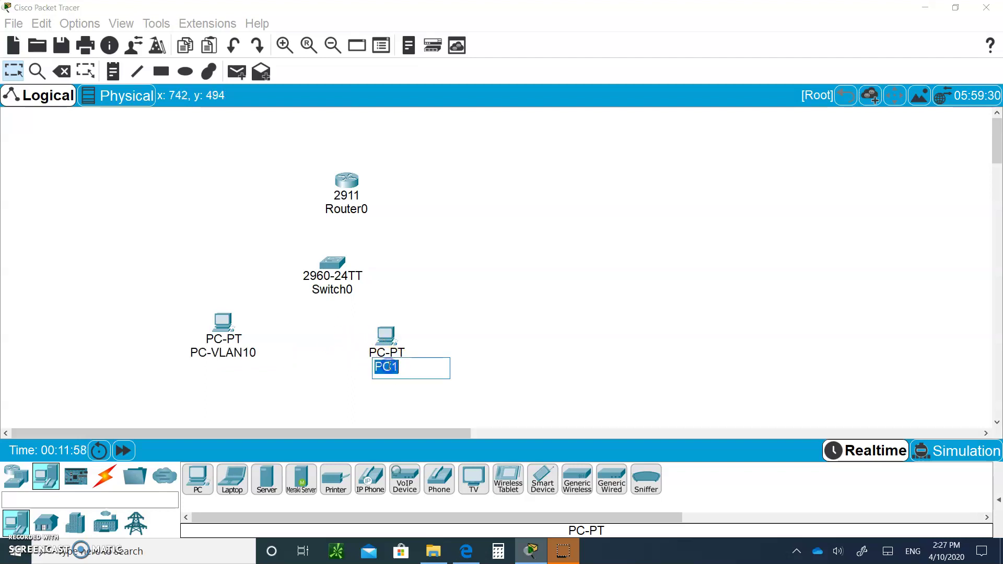
{"action": "left_click", "coordinate": [409, 367]}
{"action": "key", "text": "BackSpace"}
{"action": "type", "text": "-"}
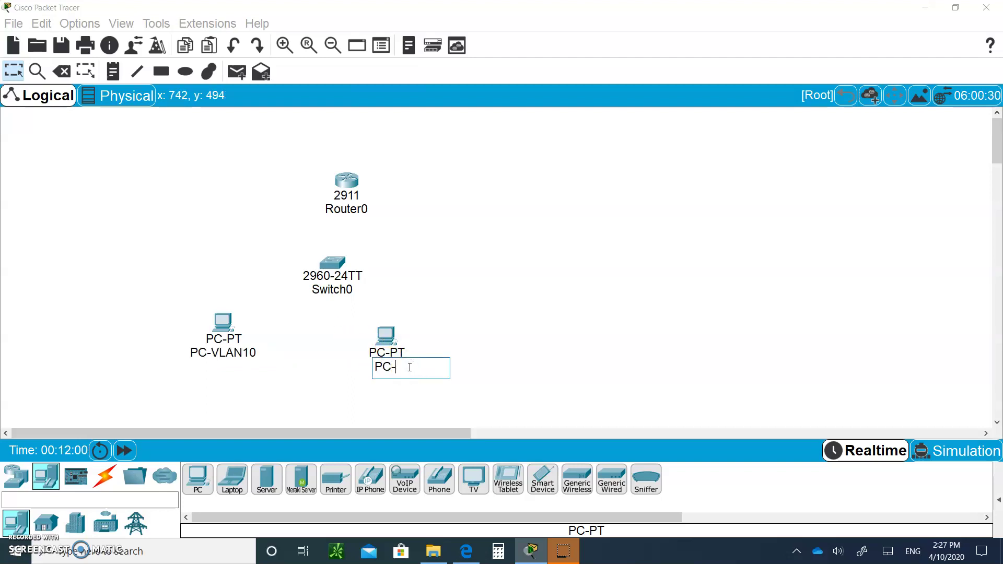
{"action": "type", "text": "VLAN20"}
{"action": "left_click", "coordinate": [511, 312]}
- Open Switch0's command-line interface in a wider window beside the topology and enter privileged EXEC mode
{"action": "left_click", "coordinate": [335, 264]}
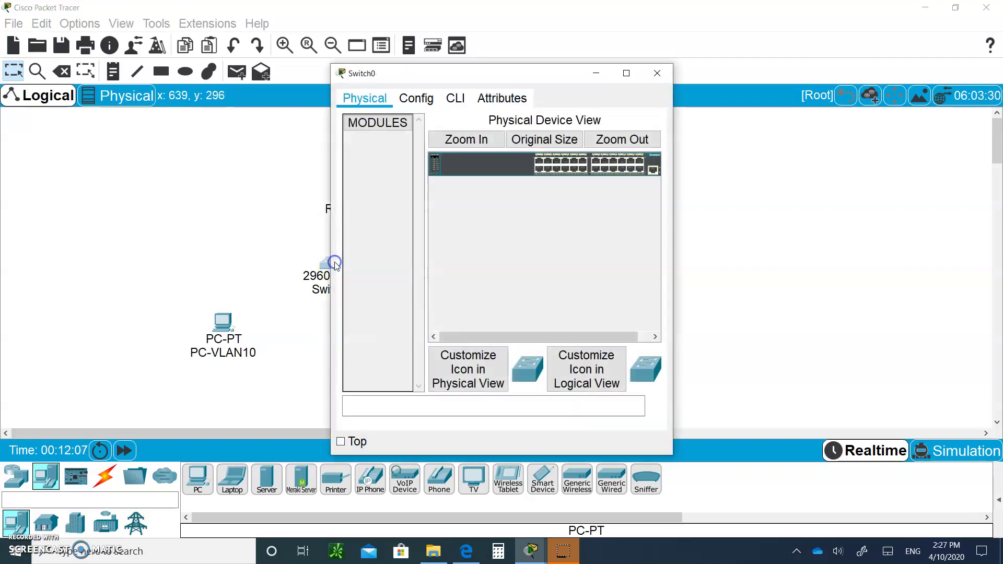
{"action": "left_click_drag", "start_coordinate": [515, 73], "coordinate": [681, 53]}
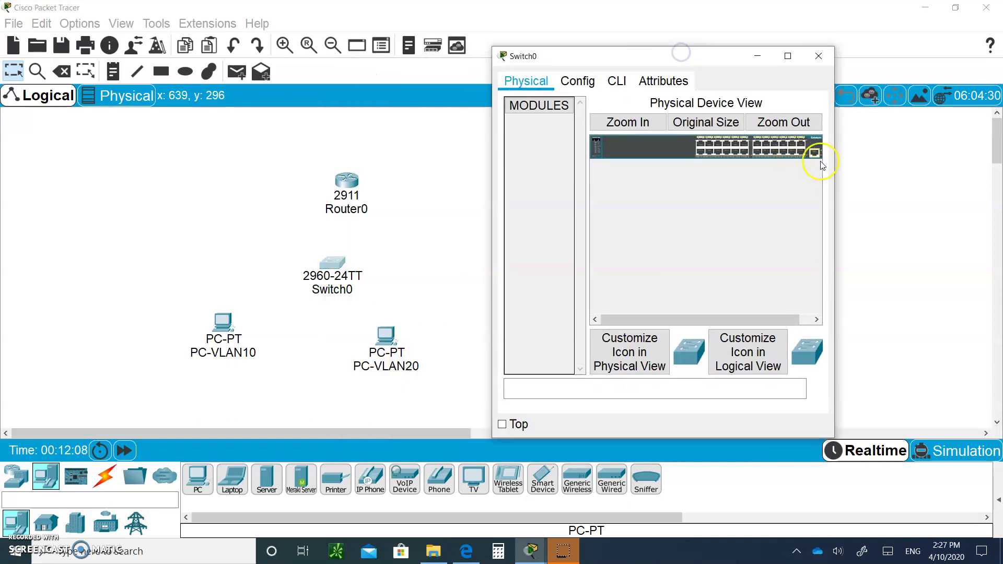
{"action": "left_click_drag", "start_coordinate": [838, 164], "coordinate": [984, 204]}
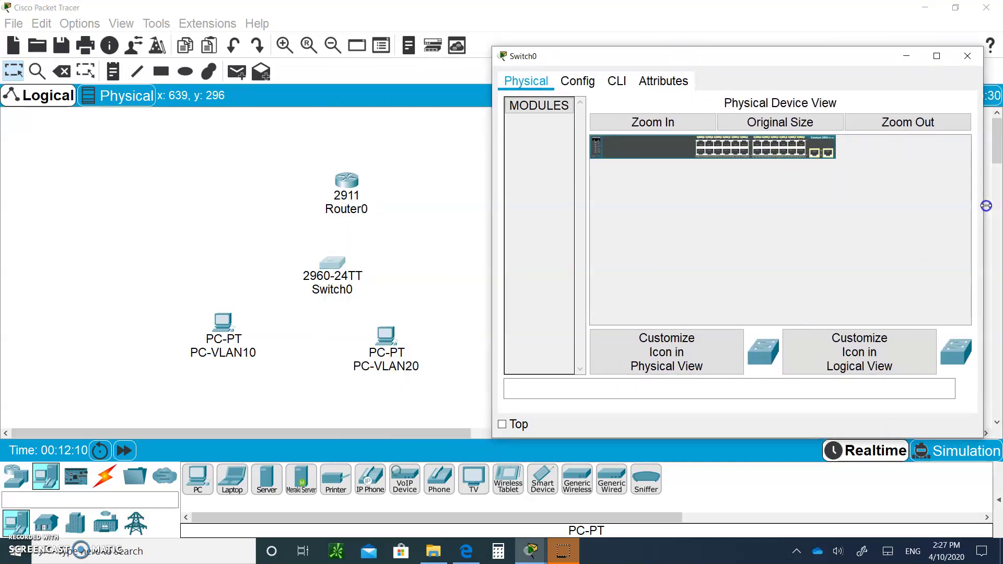
{"action": "left_click", "coordinate": [617, 82]}
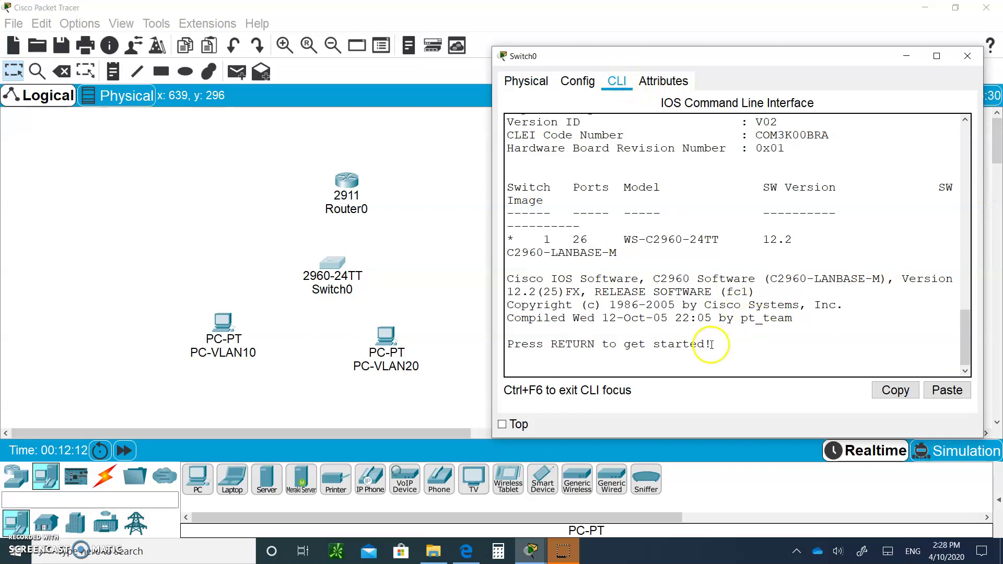
{"action": "left_click", "coordinate": [693, 352]}
{"action": "key", "text": "Return"}
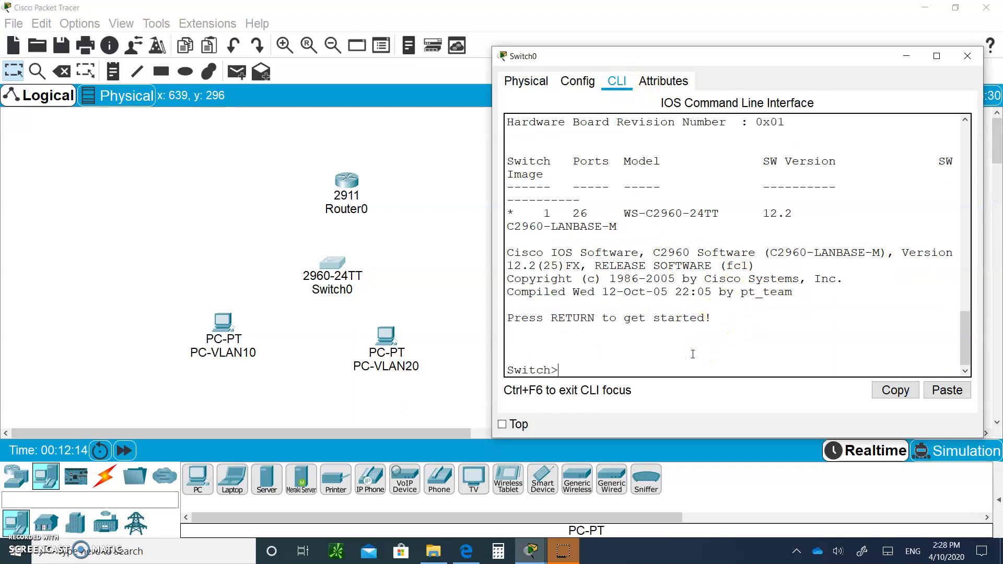
{"action": "type", "text": "en"}
{"action": "key", "text": "Return"}
{"action": "type", "text": "con"}
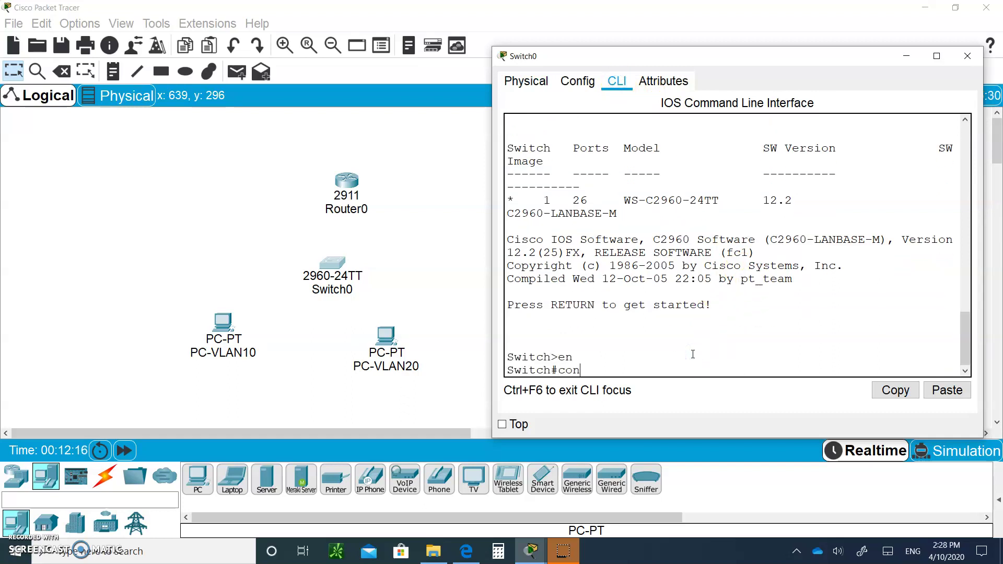
{"action": "type", "text": "dfig t"}
{"action": "key", "text": "Return"}
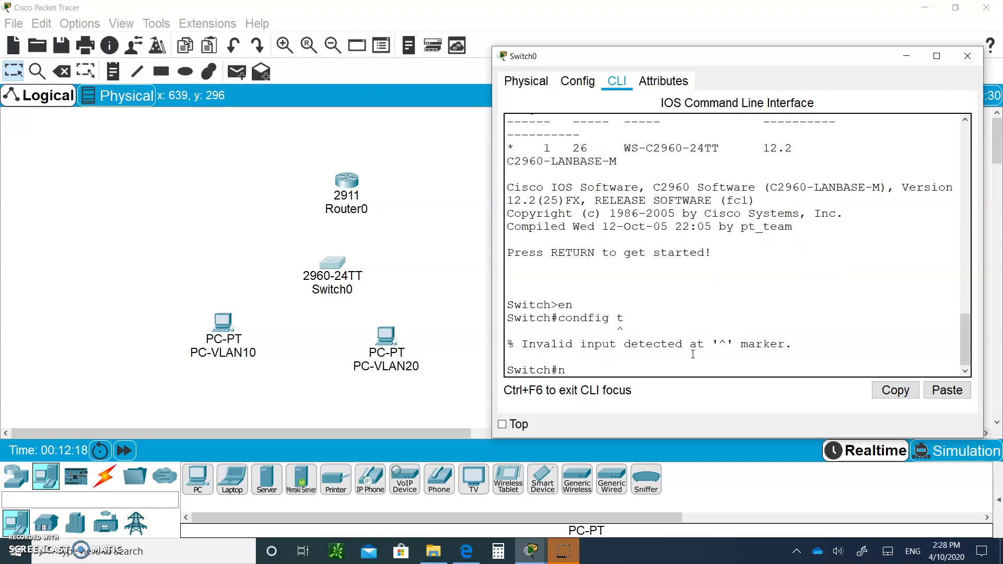
{"action": "type", "text": "no ip"}
{"action": "key", "text": "BackSpace"}
{"action": "key", "text": "BackSpace"}
{"action": "key", "text": "BackSpace"}
{"action": "key", "text": "BackSpace"}
{"action": "key", "text": "BackSpace"}
{"action": "key", "text": "BackSpace"}
- In the switch's global configuration mode, disable IP domain lookup and set the hostname to SW!
{"action": "type", "text": "config t"}
{"action": "key", "text": "Return"}
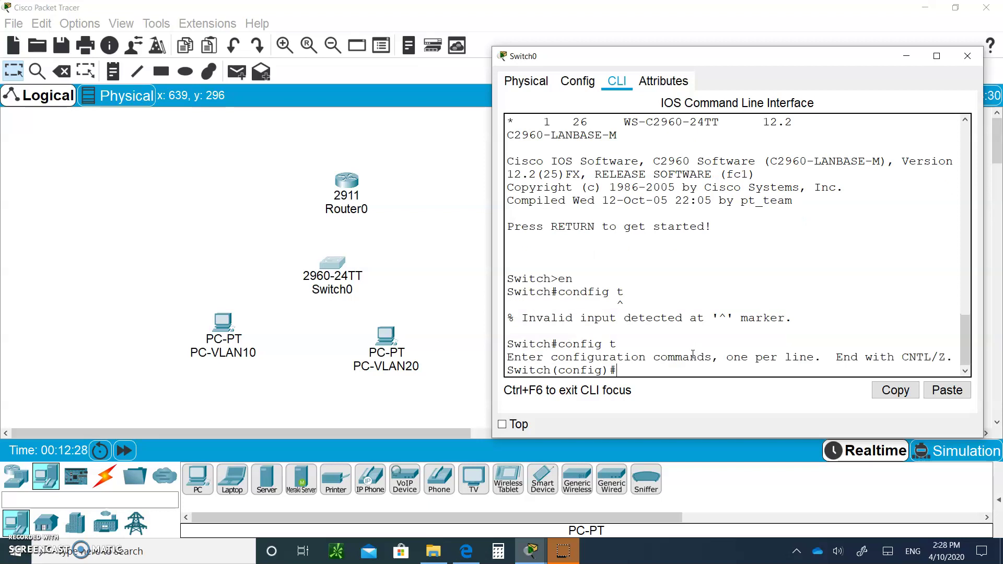
{"action": "type", "text": "no ip domain lookup"}
{"action": "key", "text": "Return"}
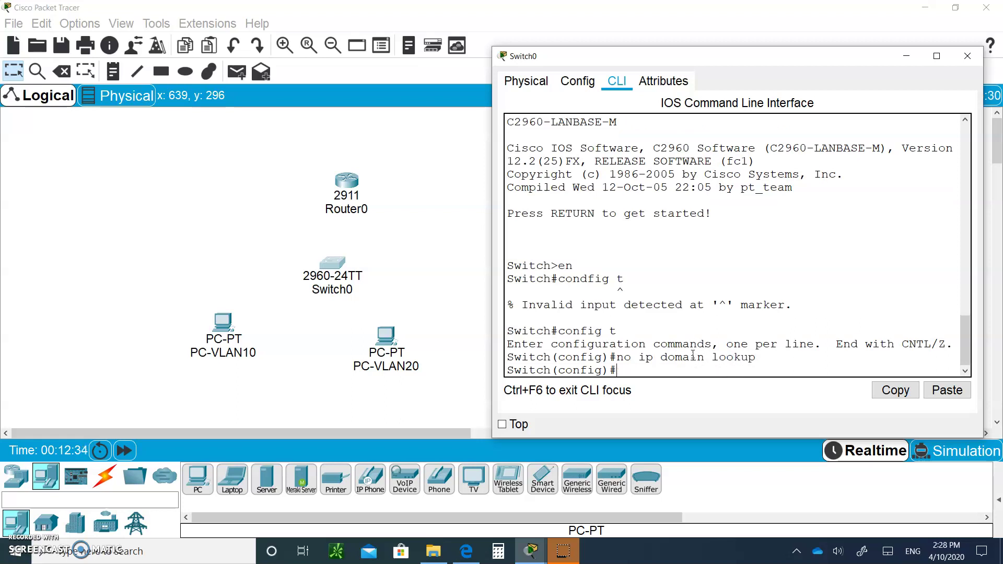
{"action": "type", "text": "hostname SW!"}
{"action": "key", "text": "Return"}
- Create VLAN 10 on the switch and name it students
{"action": "type", "text": "vl"}
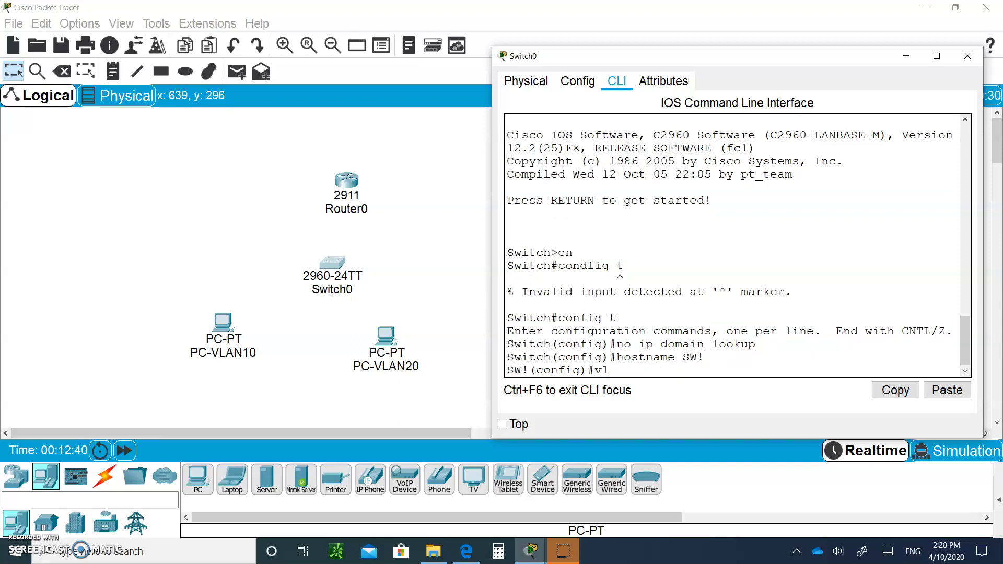
{"action": "type", "text": "an 10"}
{"action": "key", "text": "Return"}
{"action": "type", "text": "name "}
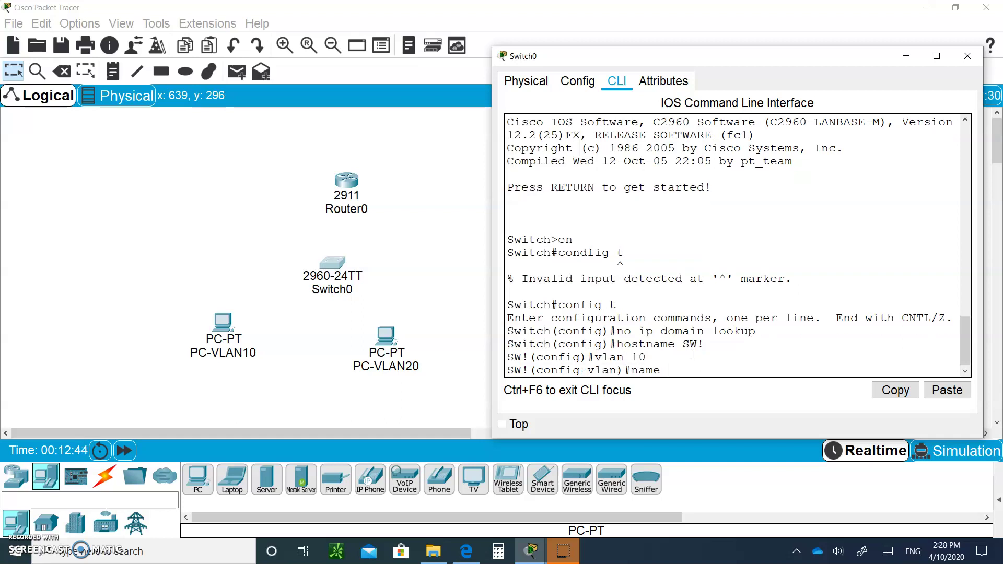
{"action": "type", "text": "students"}
{"action": "key", "text": "Return"}
- Create VLAN 20 on the switch and name it faculty
{"action": "type", "text": "vlan)#vl"}
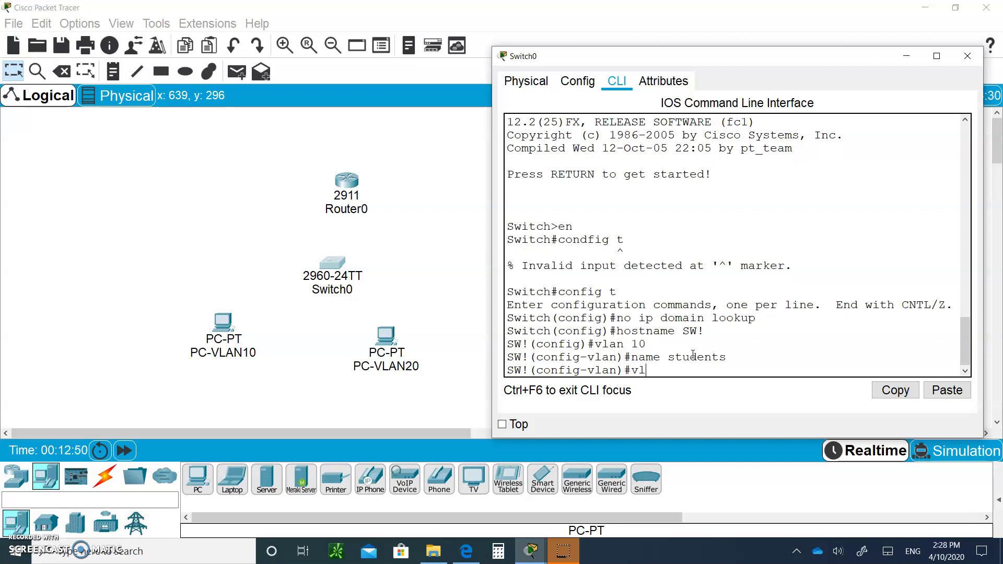
{"action": "type", "text": "an 20"}
{"action": "key", "text": "Return"}
{"action": "type", "text": "name"}
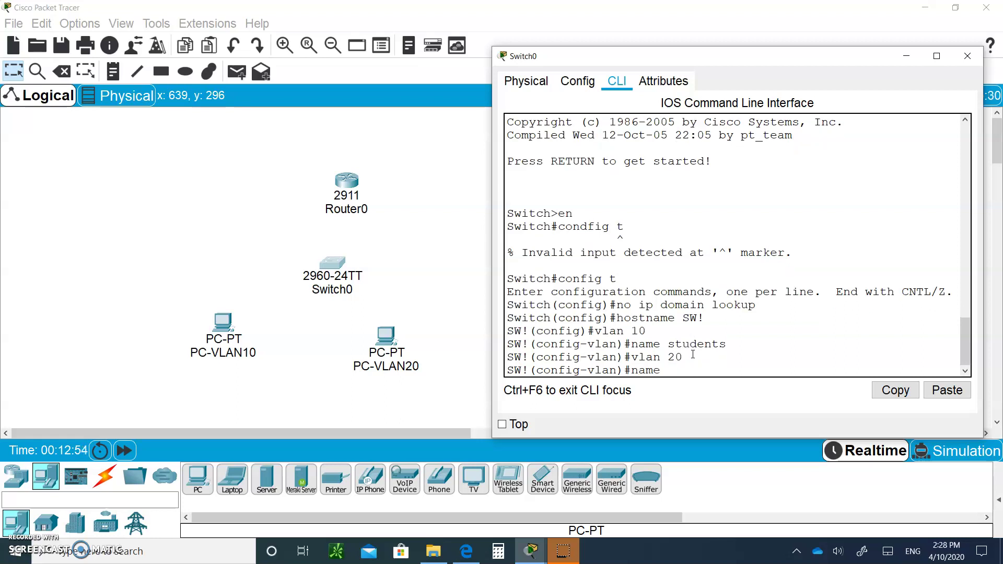
{"action": "type", "text": " faculty"}
{"action": "key", "text": "Return"}
- Configure switch interface fa0/1 as an access port and assign it to VLAN 10
{"action": "type", "text": "int"}
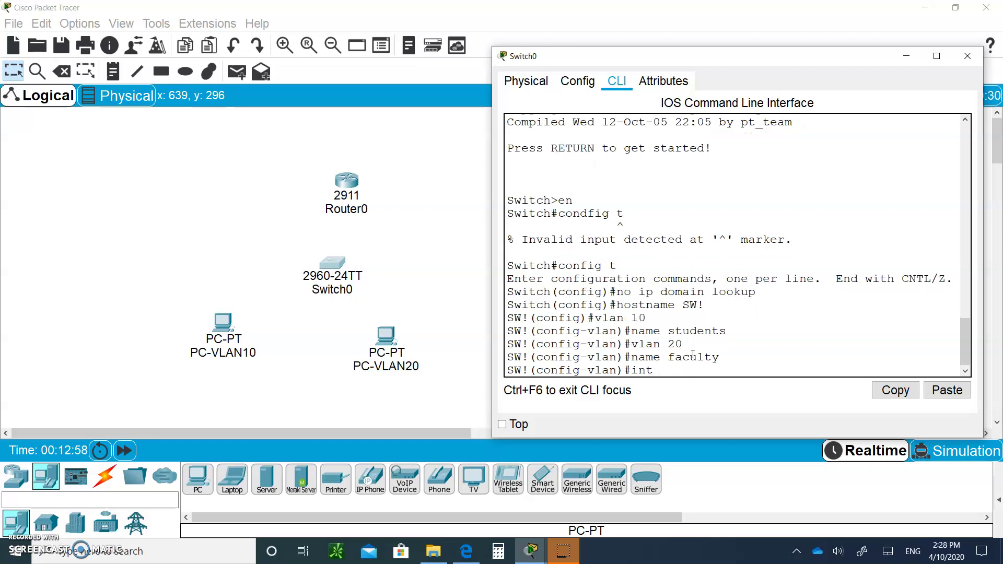
{"action": "type", "text": " fa0/1"}
{"action": "key", "text": "Return"}
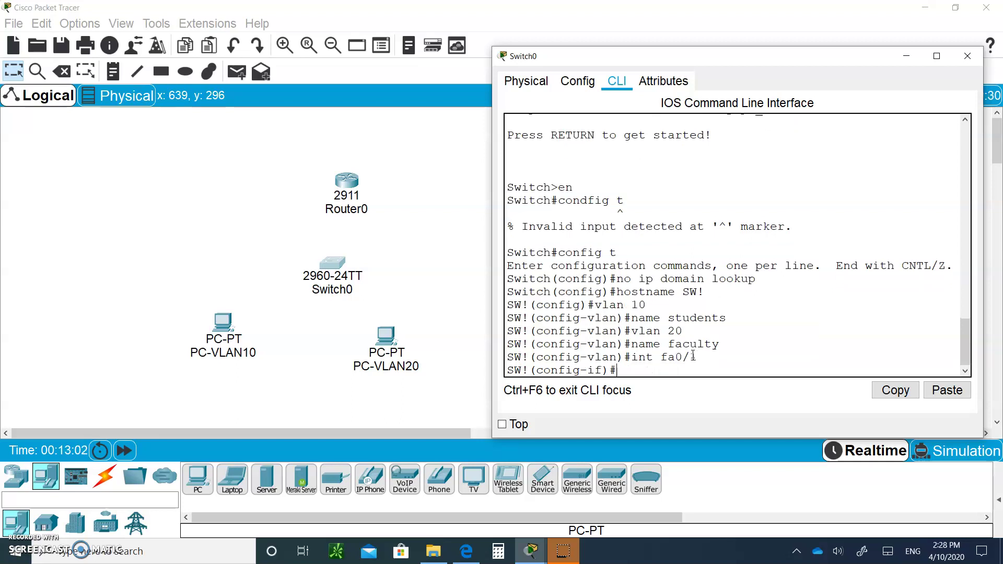
{"action": "type", "text": "switchport mode "}
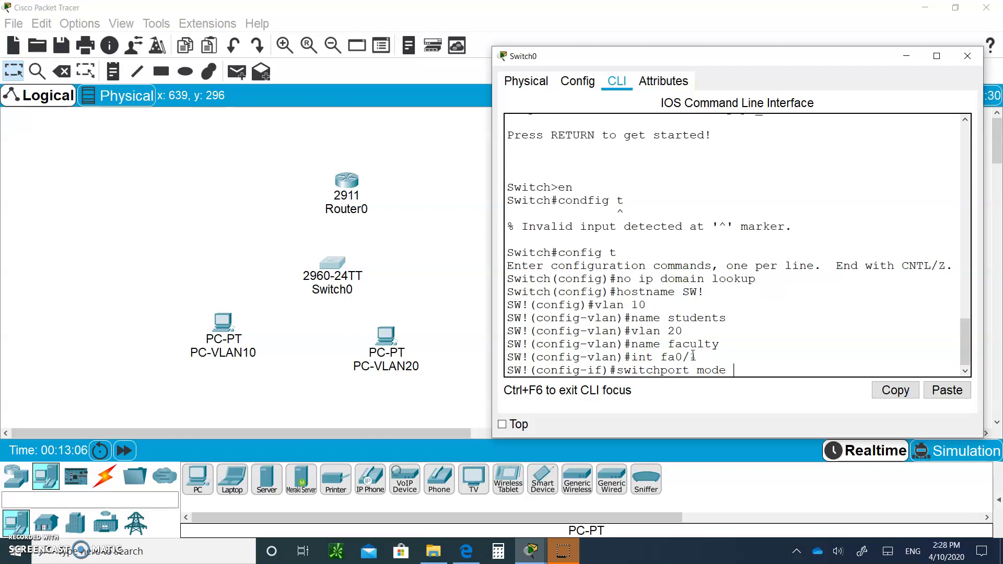
{"action": "type", "text": "access"}
{"action": "key", "text": "Return"}
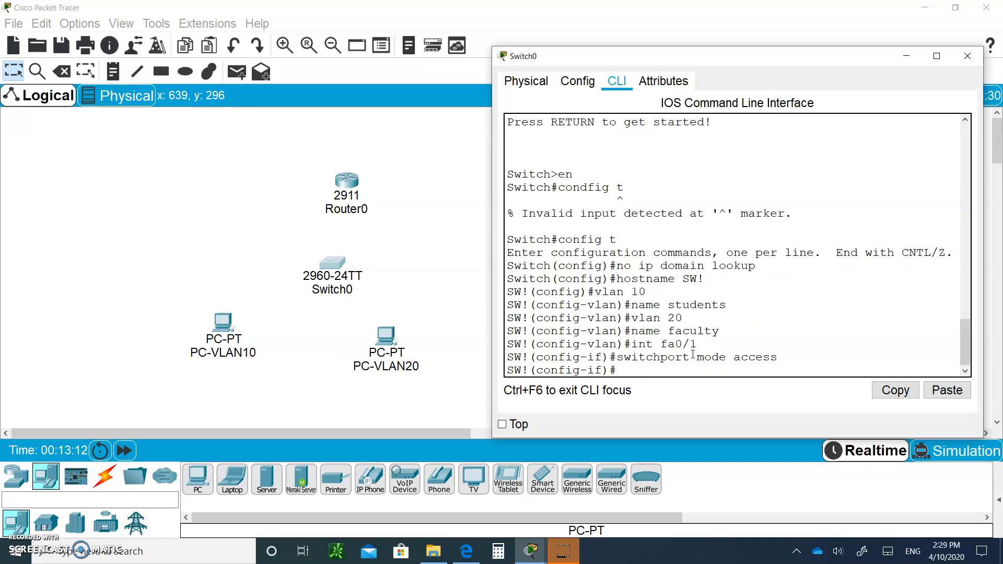
{"action": "type", "text": "switchport access vl"}
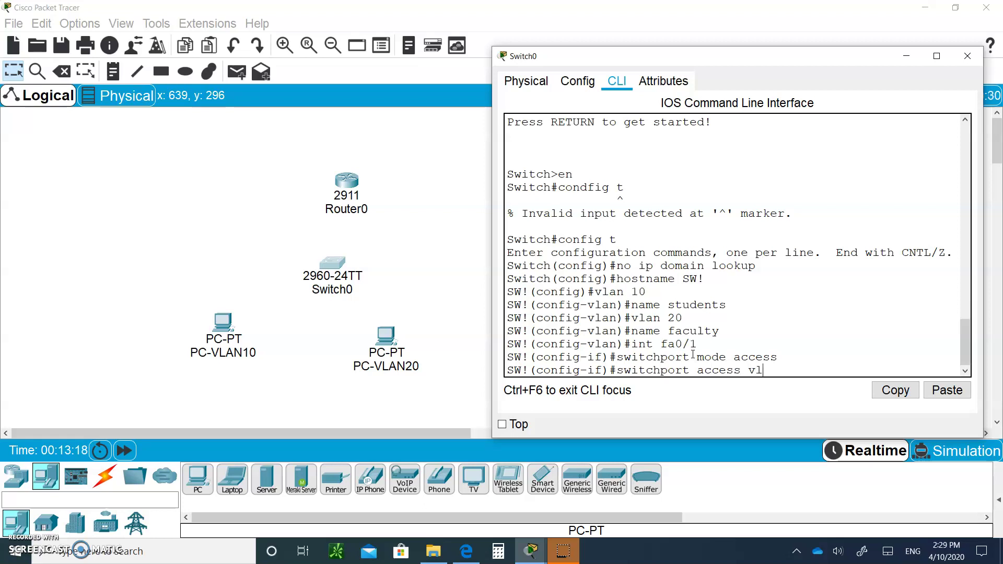
{"action": "type", "text": "an 10"}
{"action": "key", "text": "Return"}
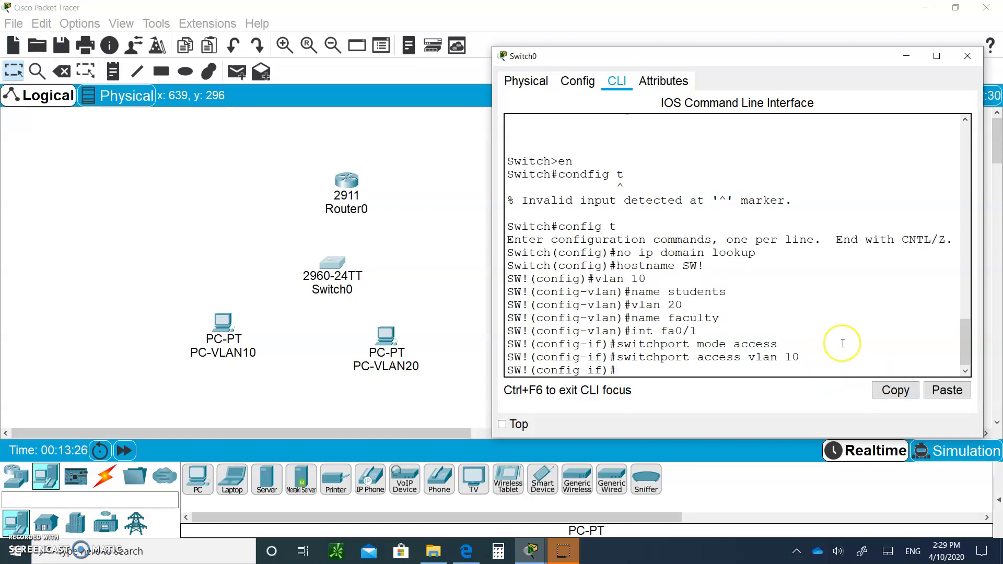
- Enter the configuration of switch interface fa0/2 and set the port to access mode
{"action": "key", "text": "Up"}
{"action": "key", "text": "Up"}
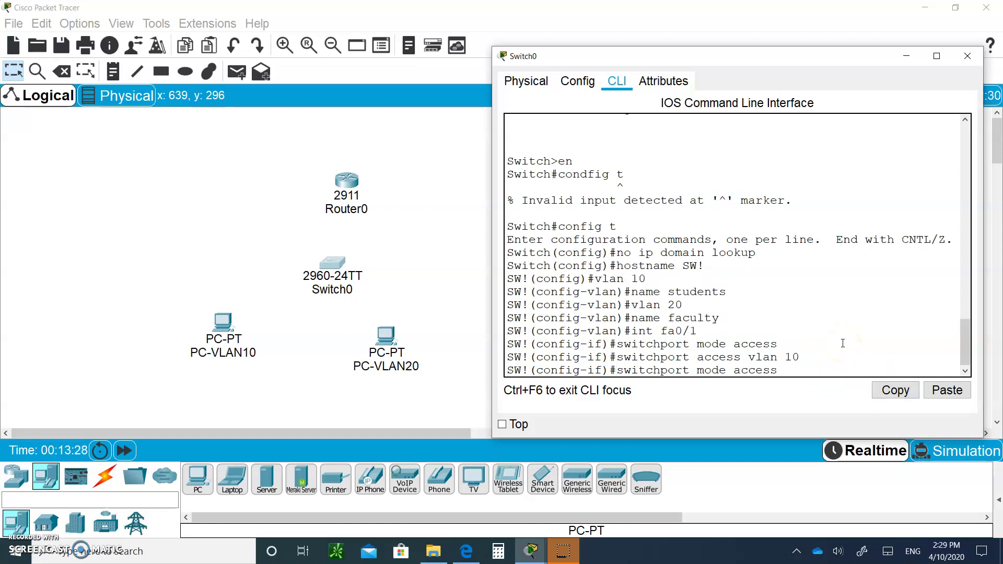
{"action": "key", "text": "Up"}
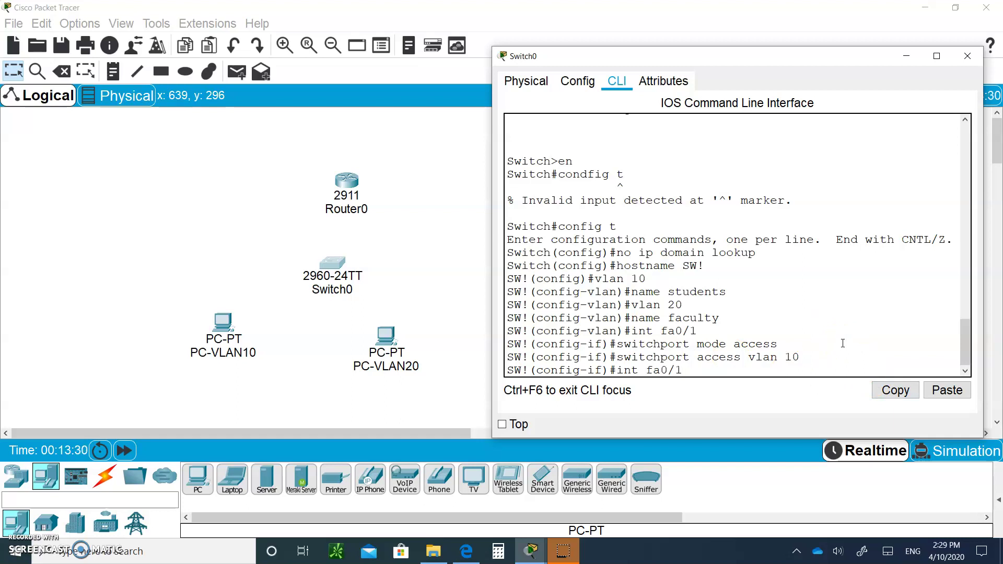
{"action": "key", "text": "BackSpace"}
{"action": "type", "text": "2"}
{"action": "key", "text": "Return"}
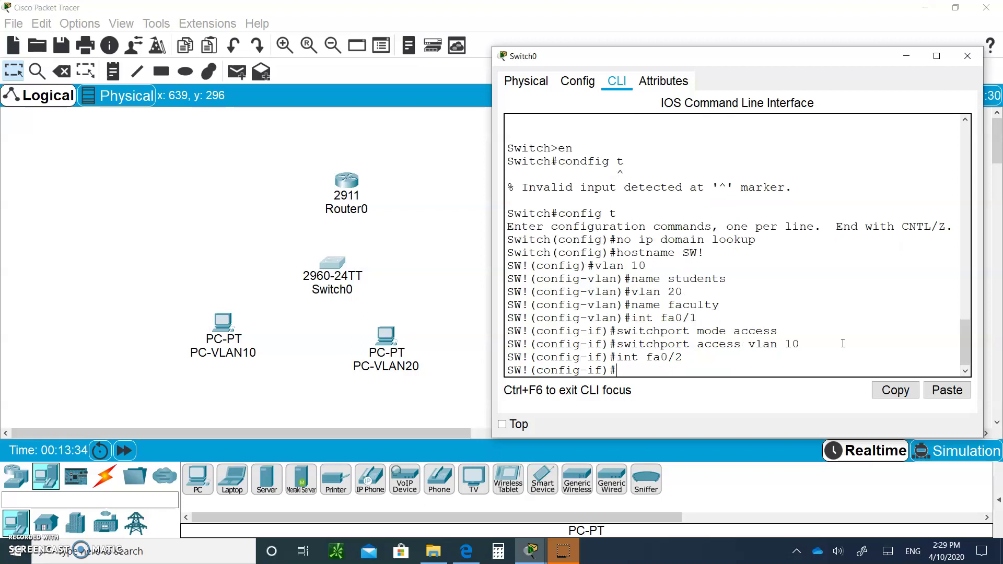
{"action": "type", "text": "switchport mode access"}
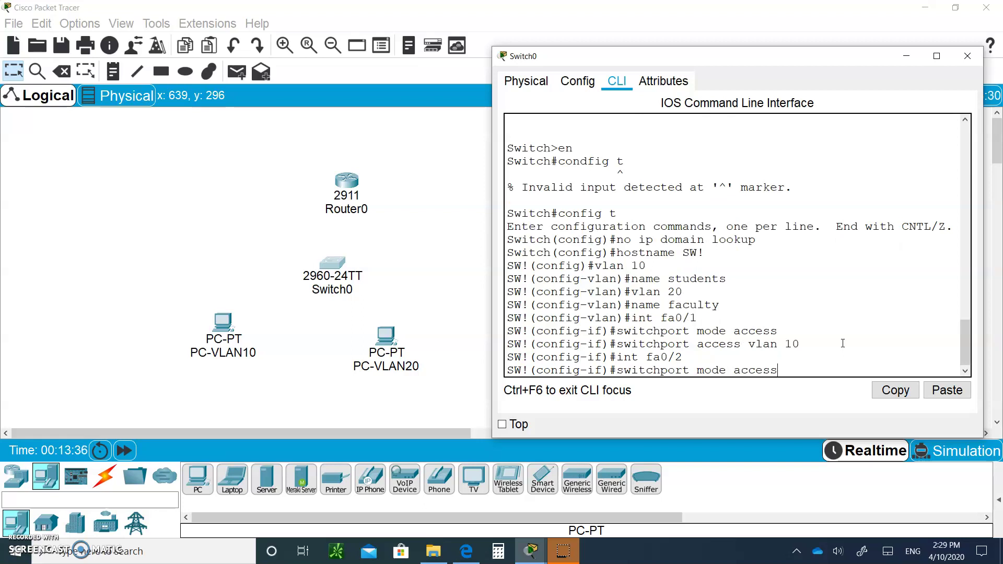
{"action": "key", "text": "Return"}
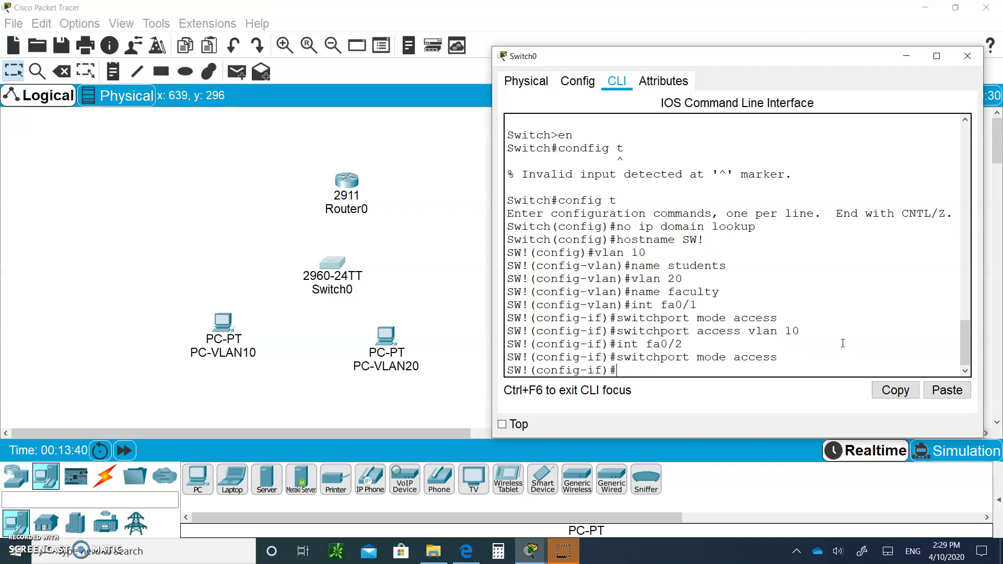
- Assign switch interface fa0/2 to access VLAN 20
{"action": "key", "text": "Up"}
{"action": "key", "text": "Up"}
{"action": "key", "text": "Up"}
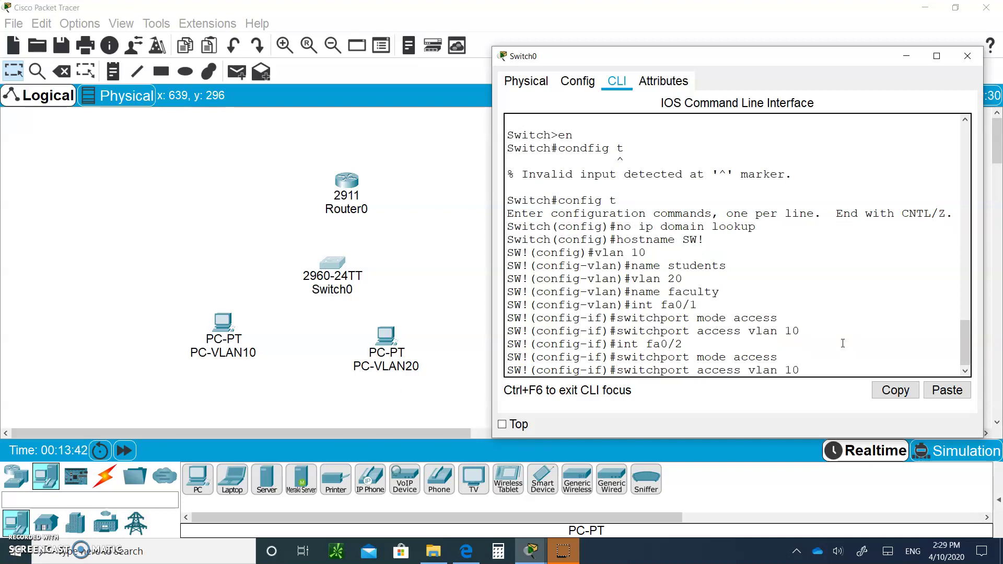
{"action": "key", "text": "BackSpace"}
{"action": "key", "text": "BackSpace"}
{"action": "key", "text": "Return"}
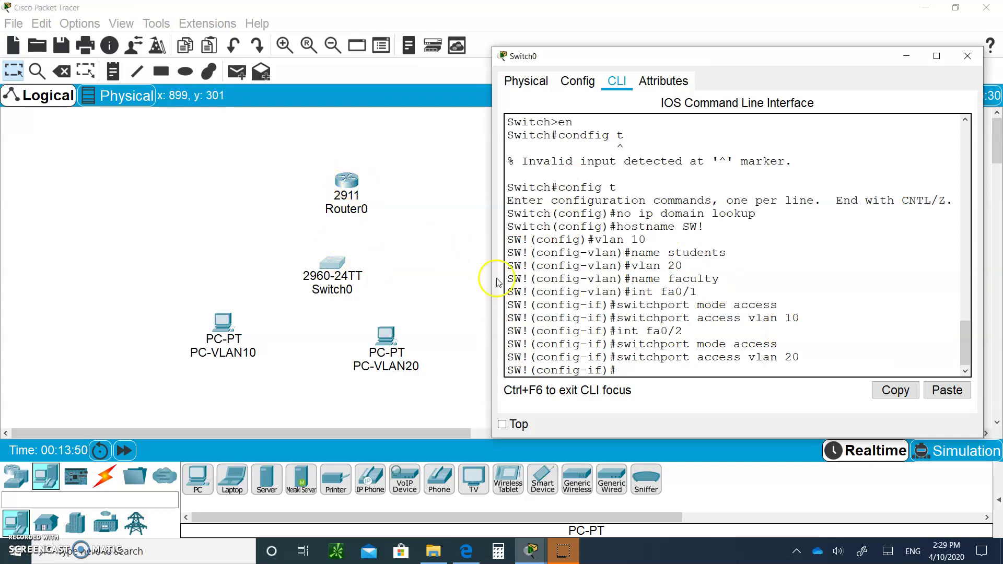
- Configure switch interface fa0/3 as a trunk port
{"action": "type", "text": "int fa0/3"}
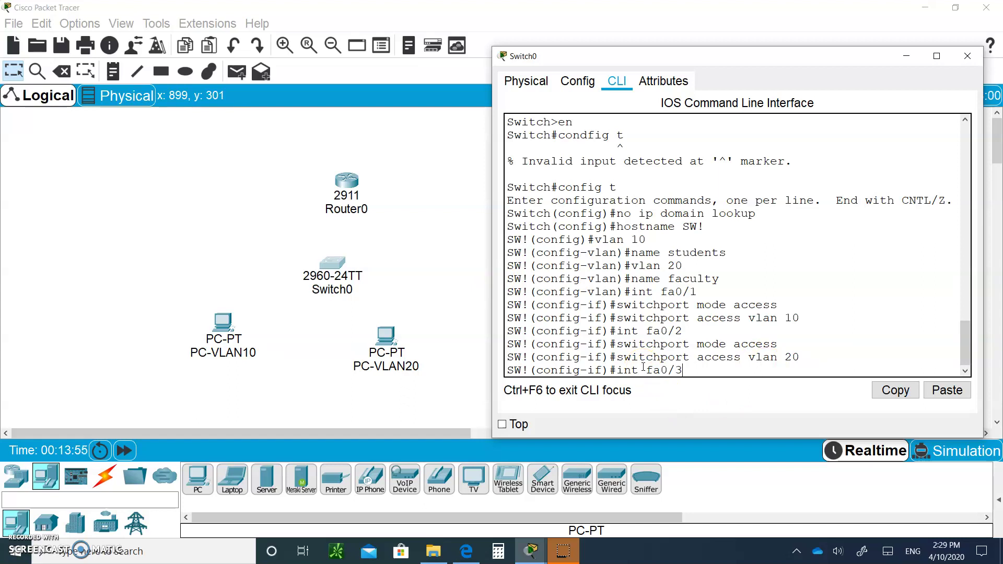
{"action": "key", "text": "Return"}
{"action": "type", "text": "s"}
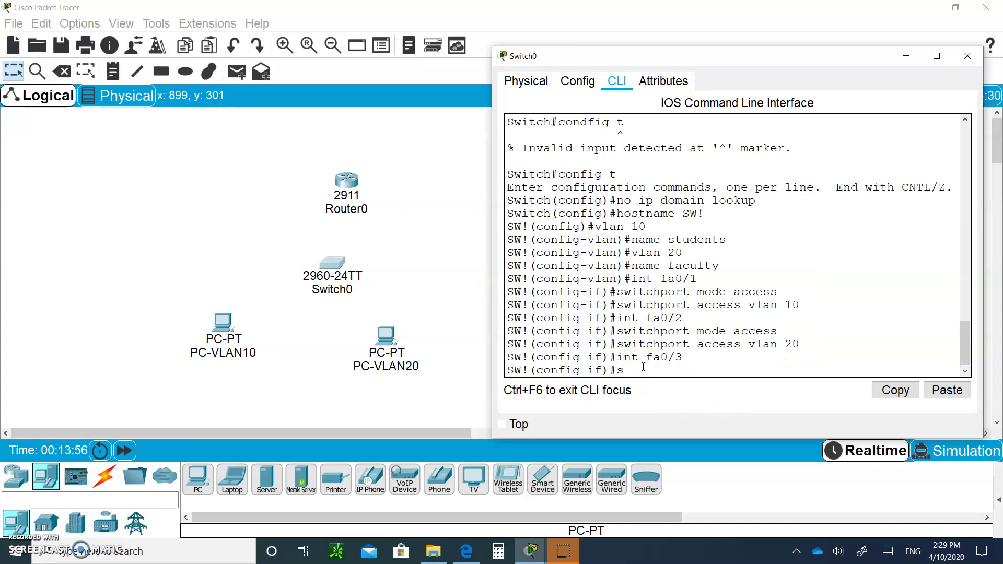
{"action": "type", "text": "witchport mode"}
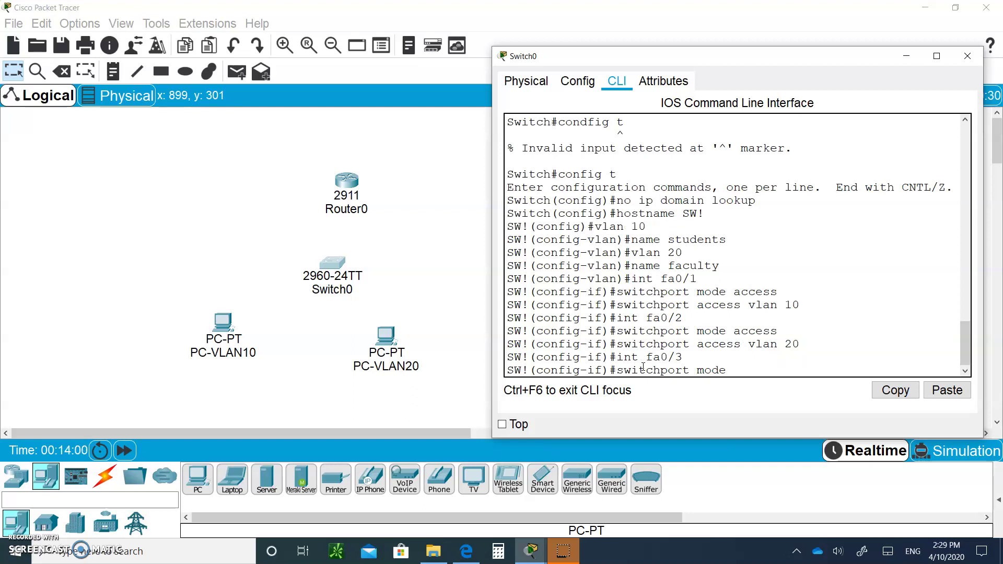
{"action": "type", "text": " trunk"}
{"action": "key", "text": "Return"}
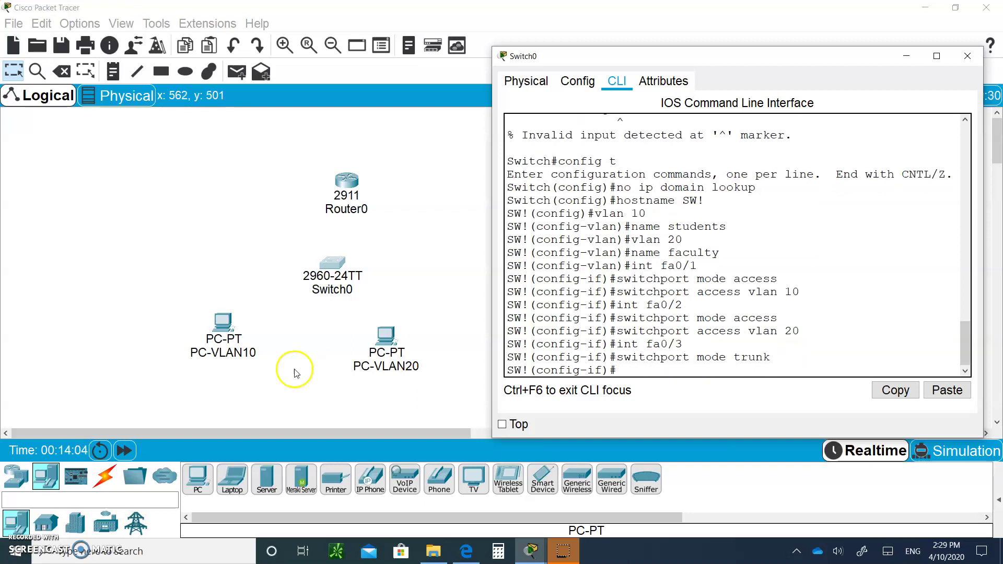
- Connect PC-VLAN10's FastEthernet0 port to the switch's FastEthernet0/1 port with a copper straight-through cable
{"action": "left_click", "coordinate": [97, 401]}
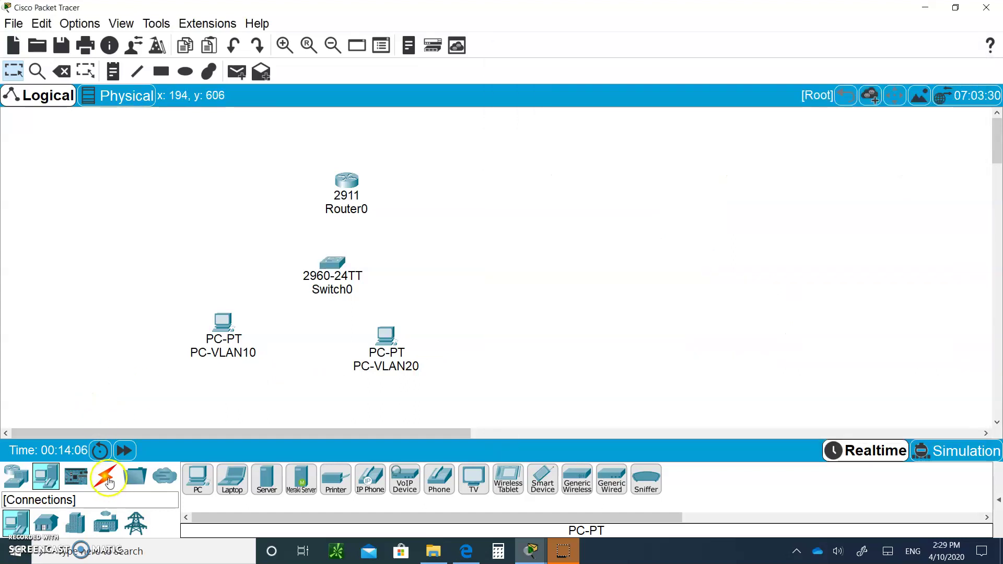
{"action": "left_click", "coordinate": [105, 476]}
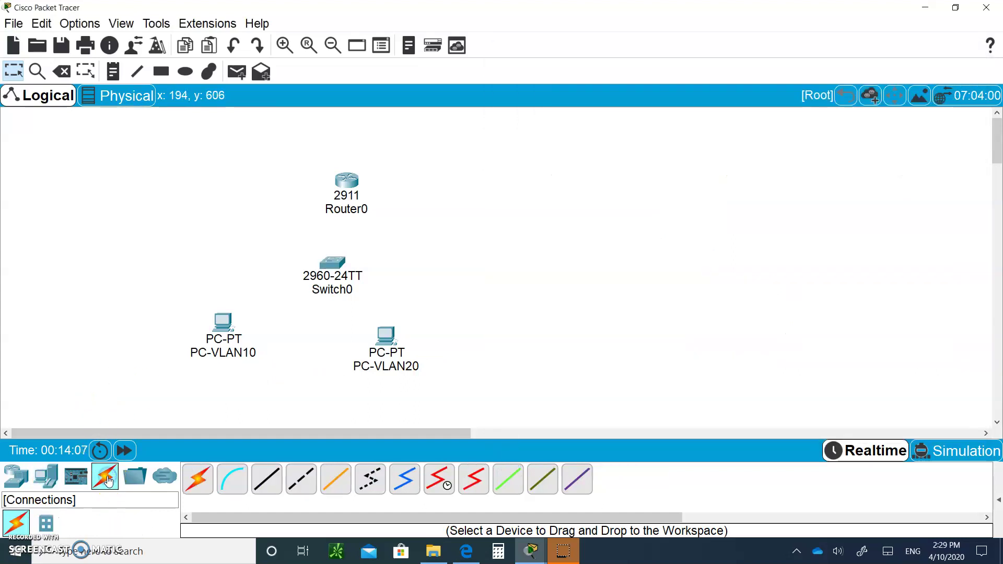
{"action": "left_click", "coordinate": [266, 483]}
{"action": "left_click", "coordinate": [228, 317]}
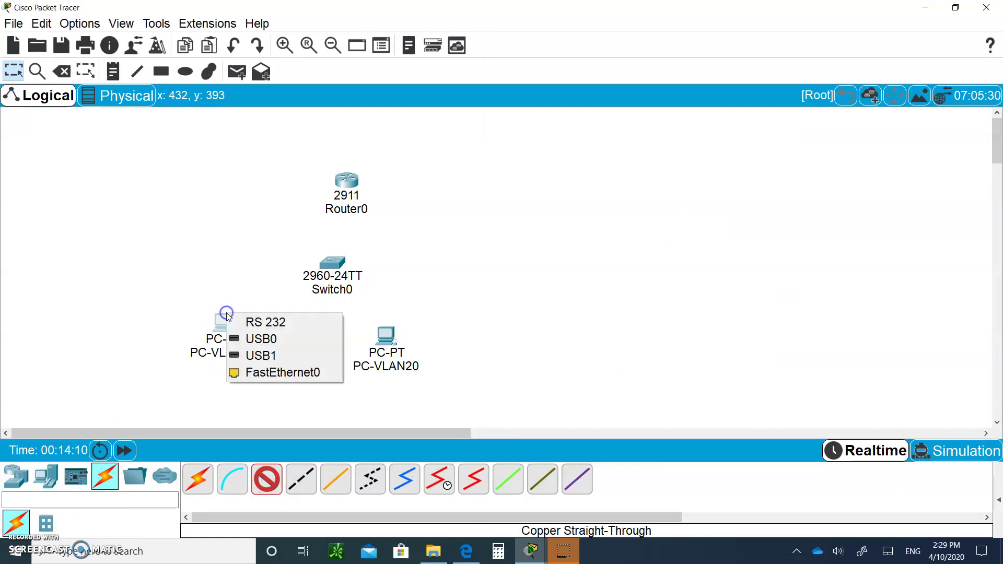
{"action": "left_click", "coordinate": [282, 372]}
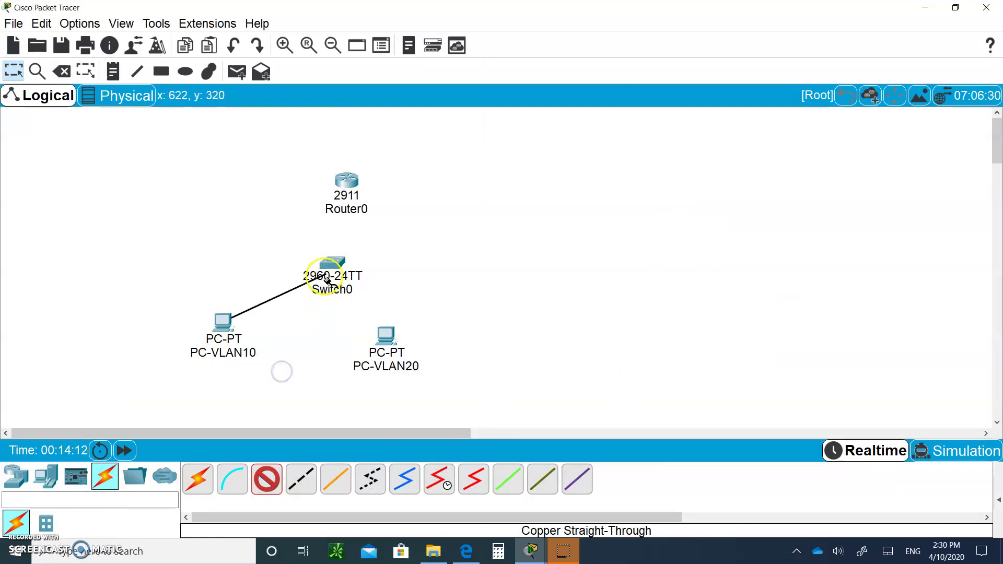
{"action": "left_click", "coordinate": [326, 260]}
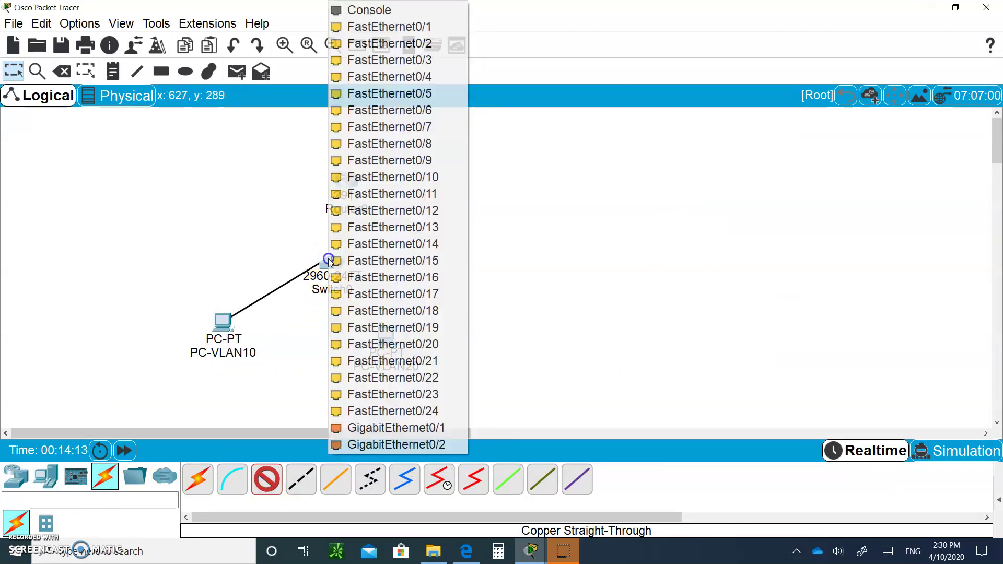
{"action": "left_click", "coordinate": [412, 26]}
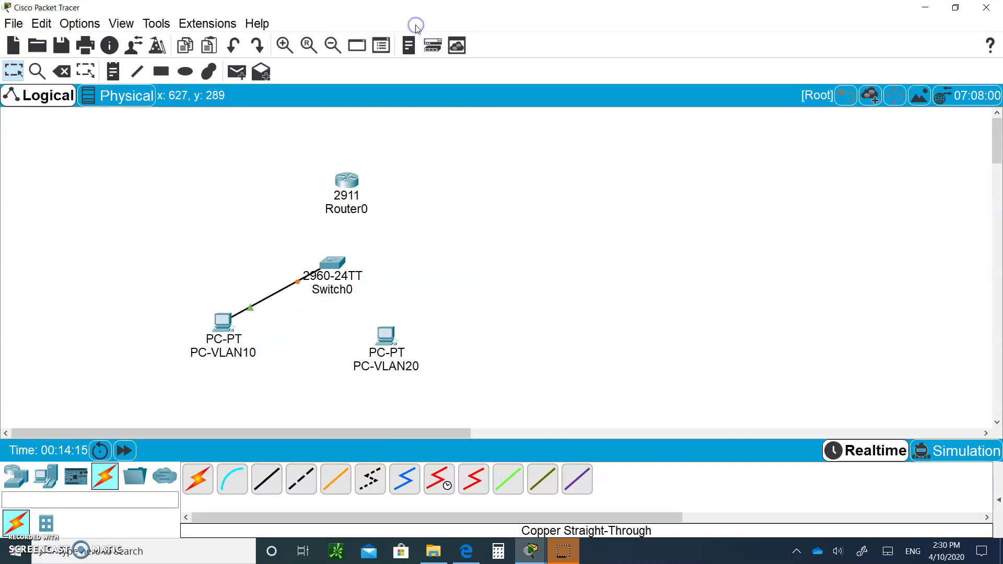
- Connect PC-VLAN20's FastEthernet0 port to the switch's FastEthernet0/2 port with a copper straight-through cable
{"action": "left_click", "coordinate": [267, 479]}
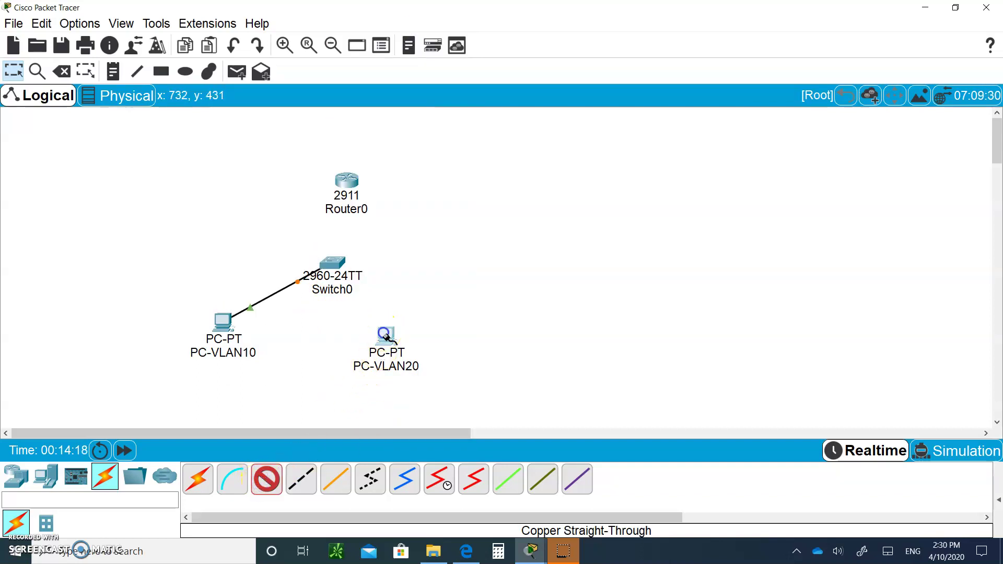
{"action": "left_click", "coordinate": [387, 331]}
{"action": "left_click", "coordinate": [438, 396]}
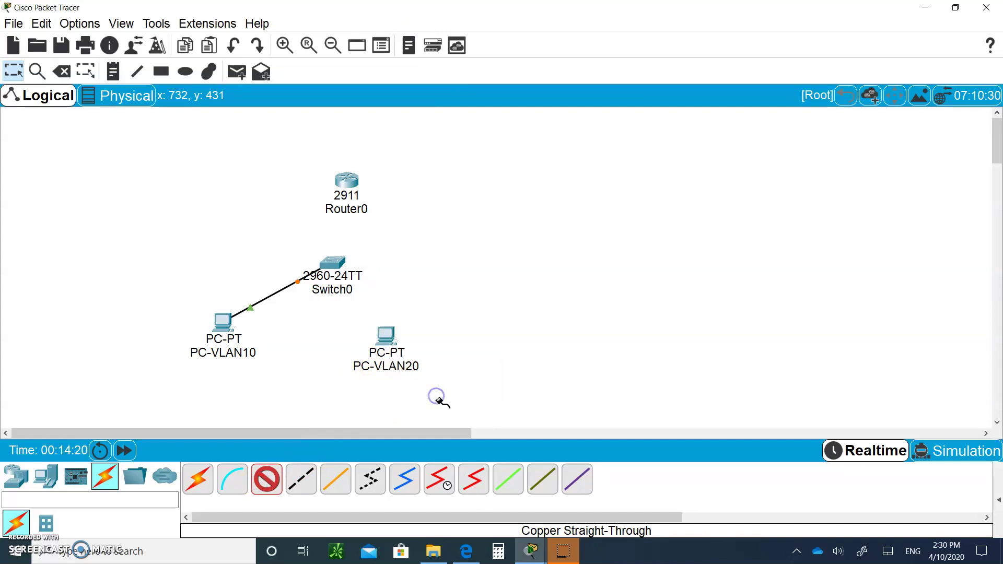
{"action": "left_click", "coordinate": [333, 260]}
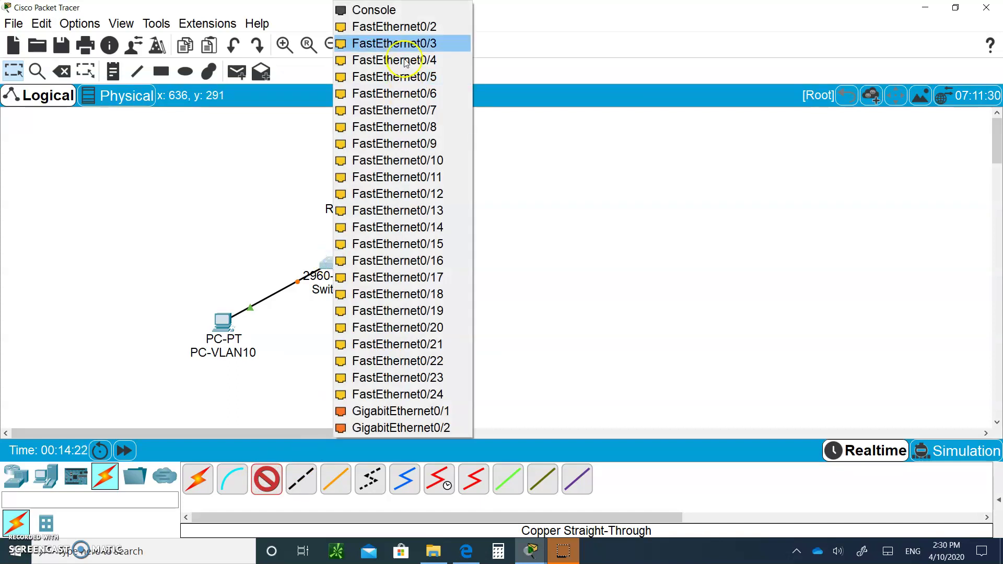
{"action": "left_click", "coordinate": [392, 26]}
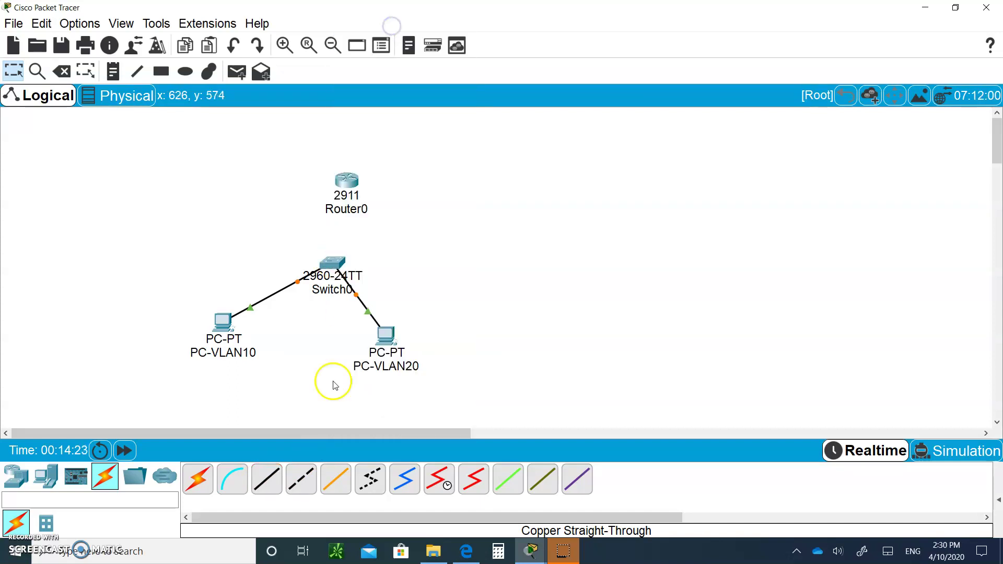
- Connect the switch's FastEthernet0/3 port to the router's GigabitEthernet0/0 port with a copper straight-through cable and move the router slightly away from the switch
{"action": "left_click", "coordinate": [266, 478]}
{"action": "left_click", "coordinate": [331, 264]}
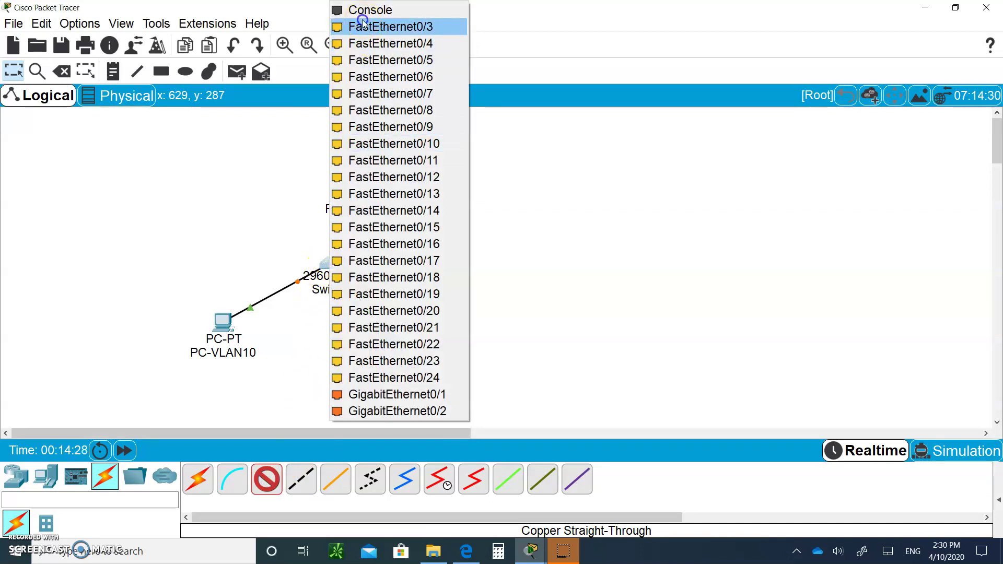
{"action": "left_click", "coordinate": [363, 26]}
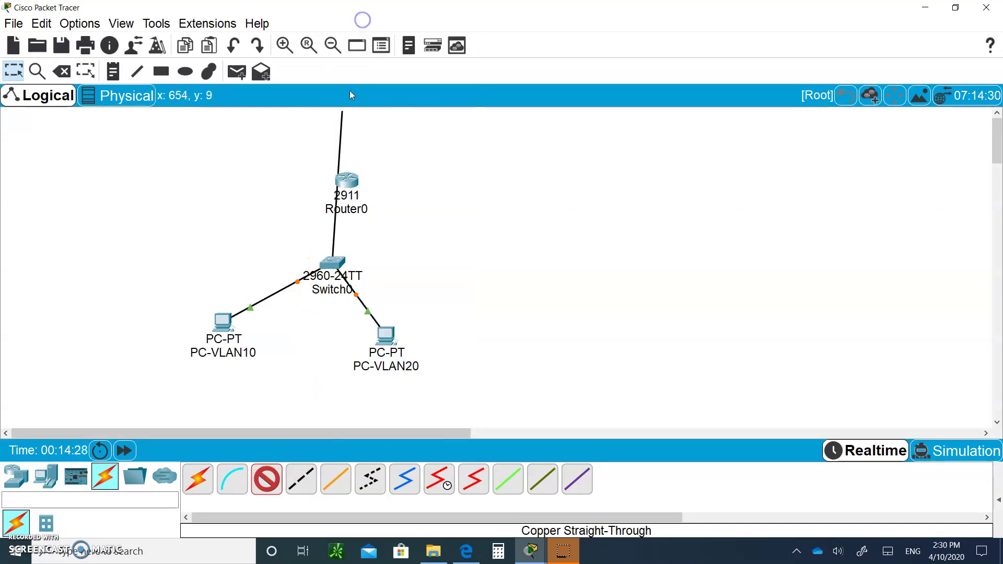
{"action": "left_click", "coordinate": [349, 180]}
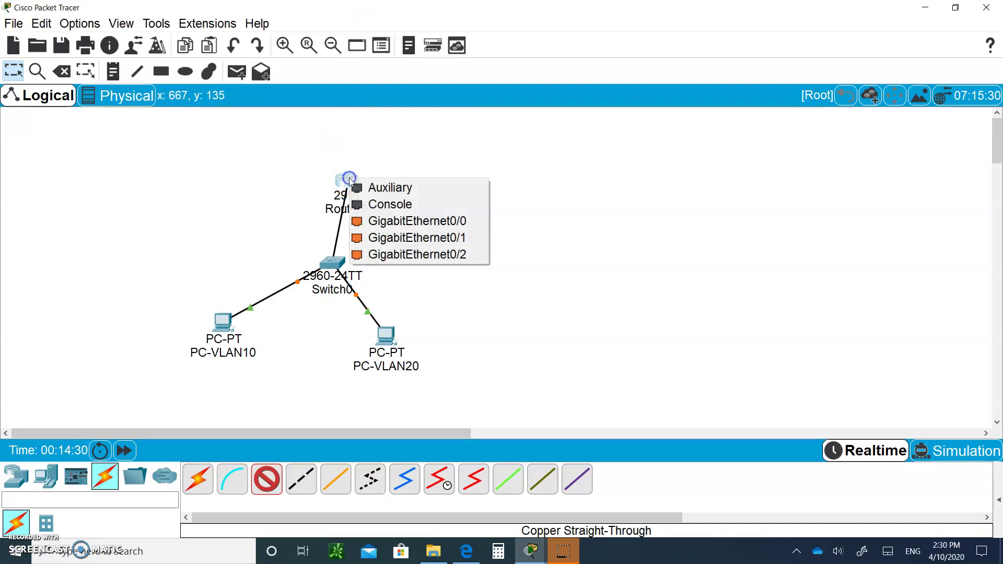
{"action": "left_click", "coordinate": [431, 224]}
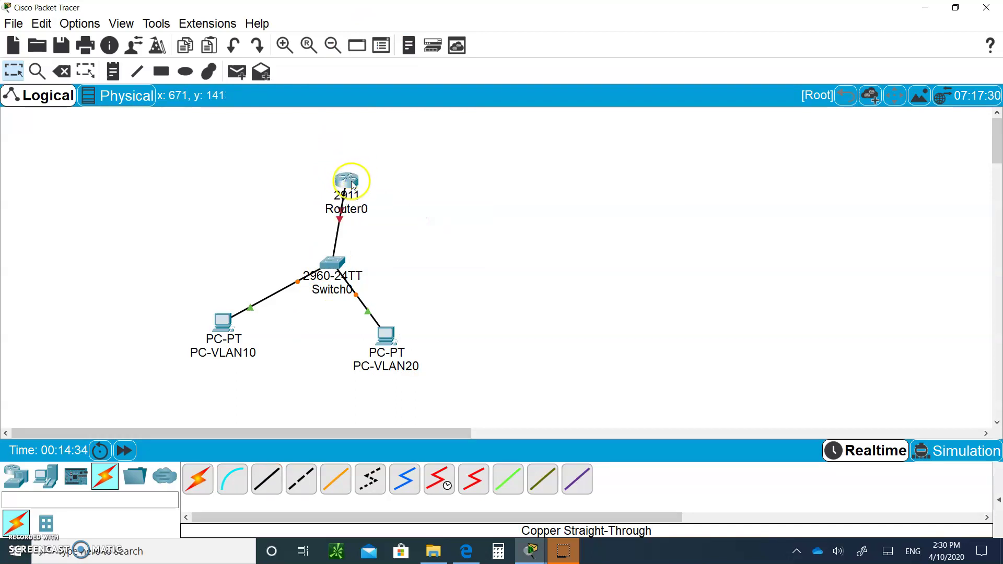
{"action": "left_click_drag", "start_coordinate": [351, 183], "coordinate": [350, 162]}
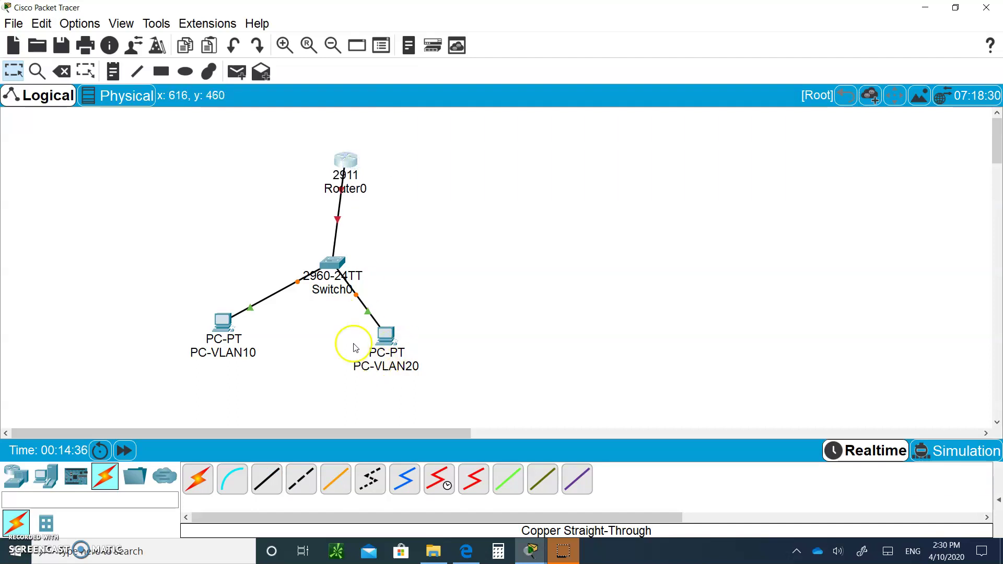
- Open the configuration window of the 2911 router
{"action": "mouse_move", "coordinate": [227, 332]}
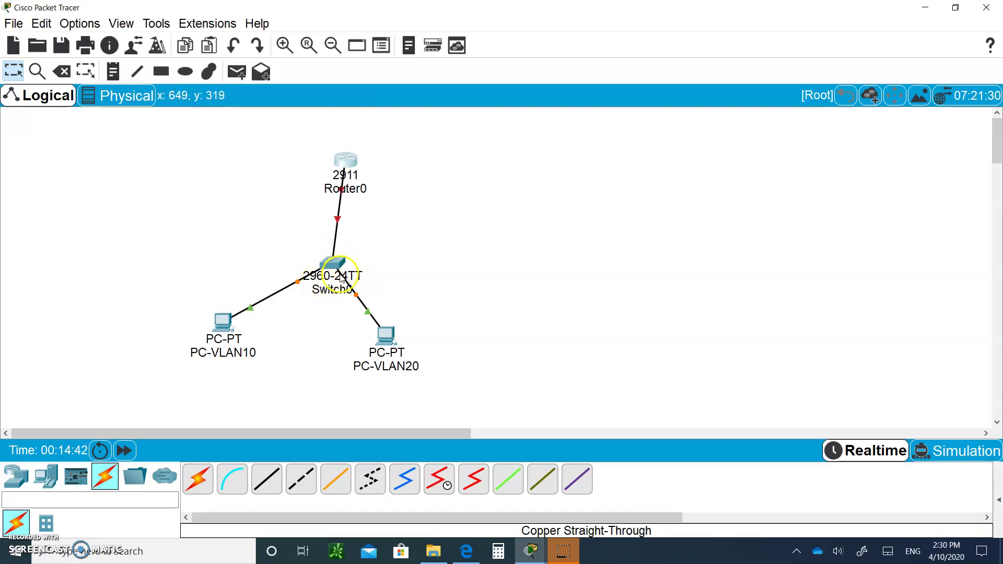
{"action": "left_click", "coordinate": [349, 163]}
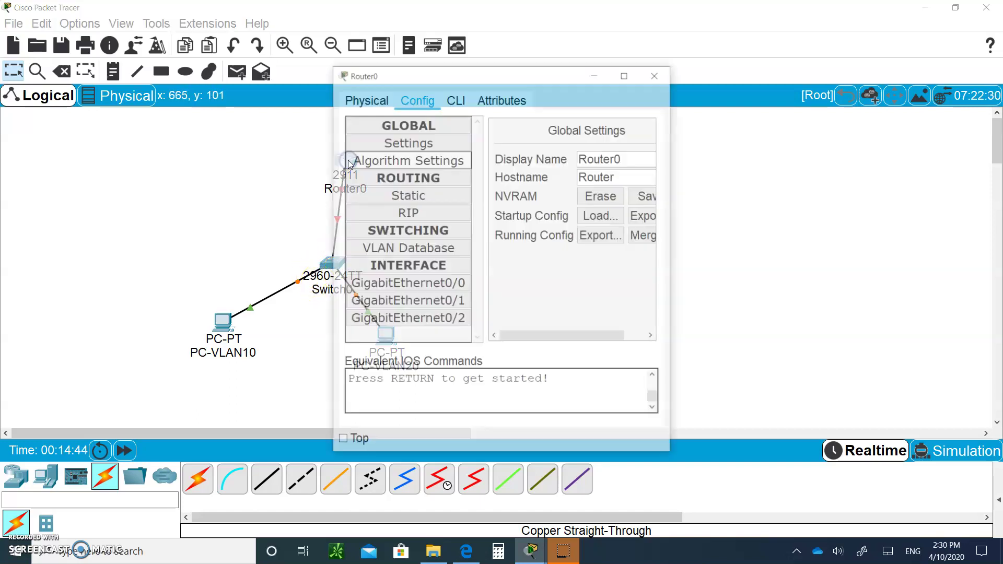
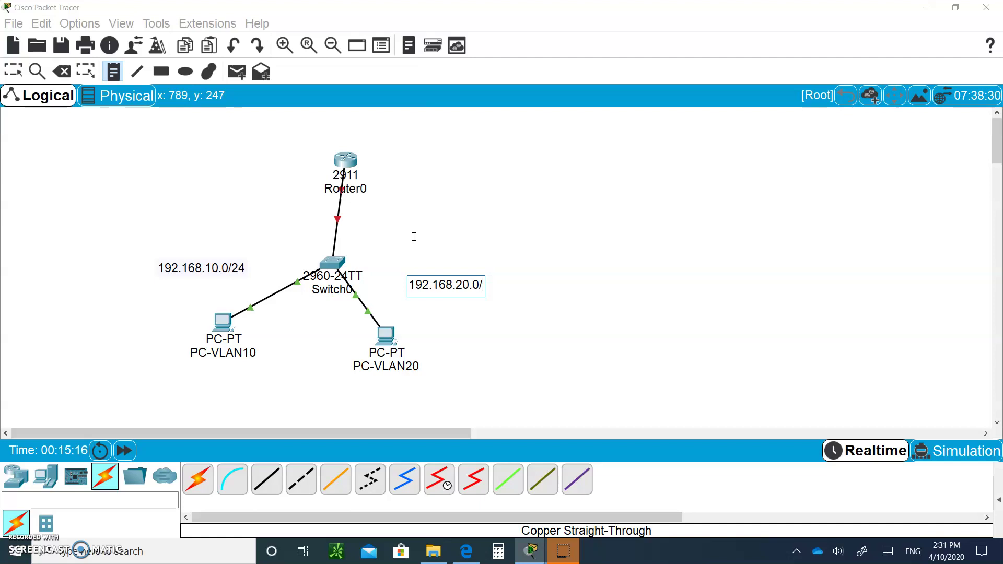
- Finish the 192.168.20.0/24 network note beside the PC-VLAN20 link and return to the Select tool
{"action": "left_click", "coordinate": [591, 295]}
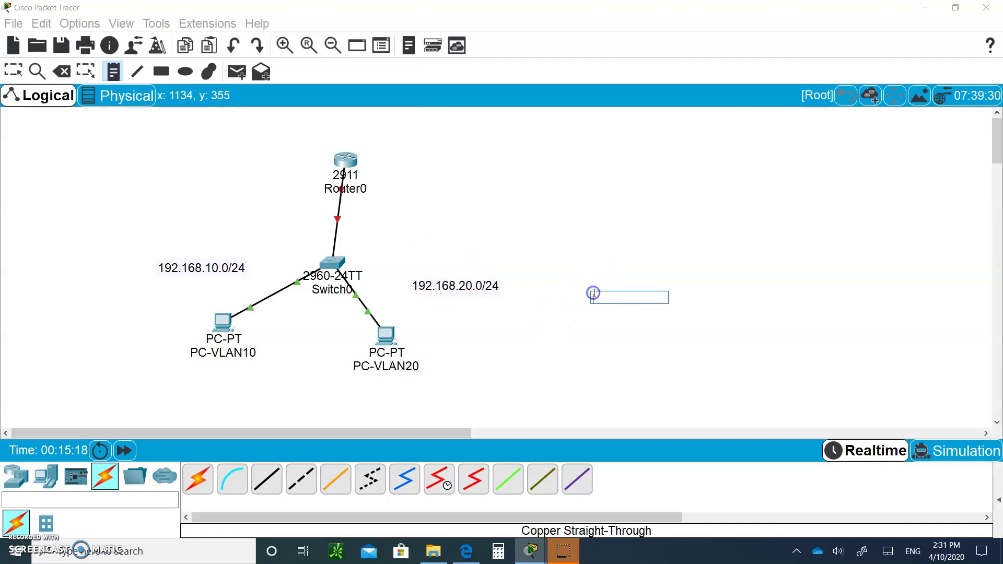
{"action": "left_click", "coordinate": [351, 157]}
{"action": "left_click", "coordinate": [348, 158]}
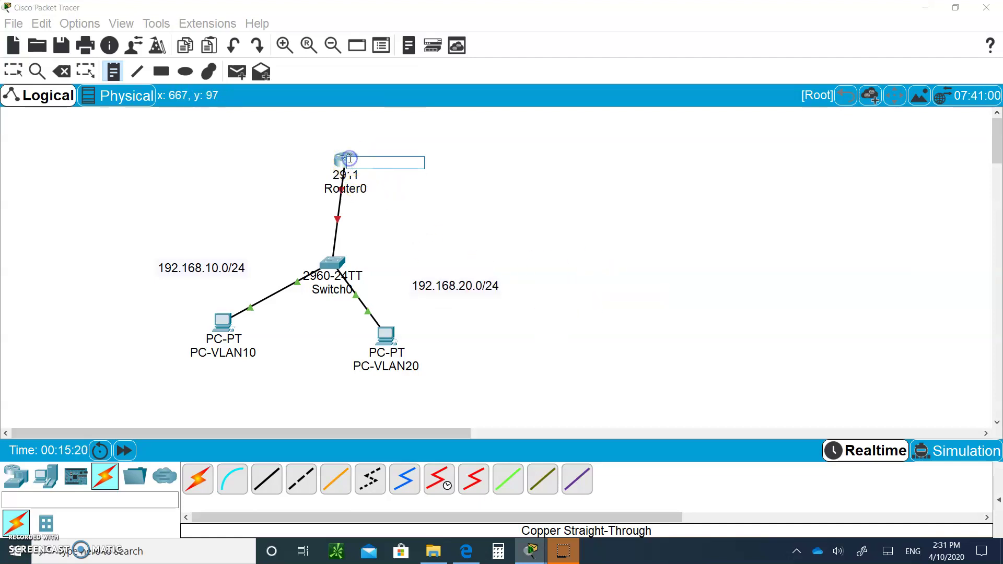
{"action": "left_click", "coordinate": [13, 70]}
- Open the 2911 router's command line and enter global configuration mode
{"action": "left_click", "coordinate": [344, 161]}
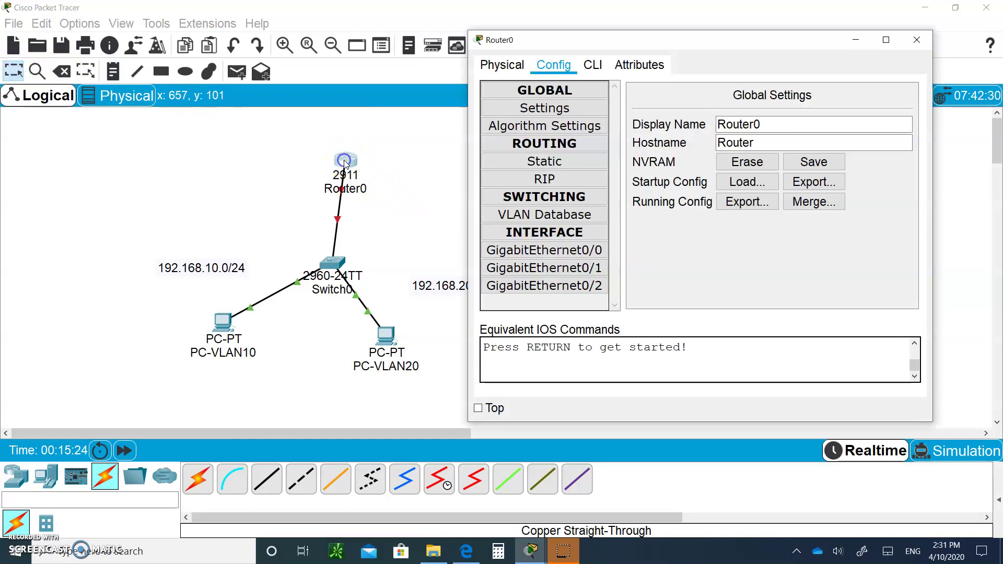
{"action": "left_click", "coordinate": [590, 65]}
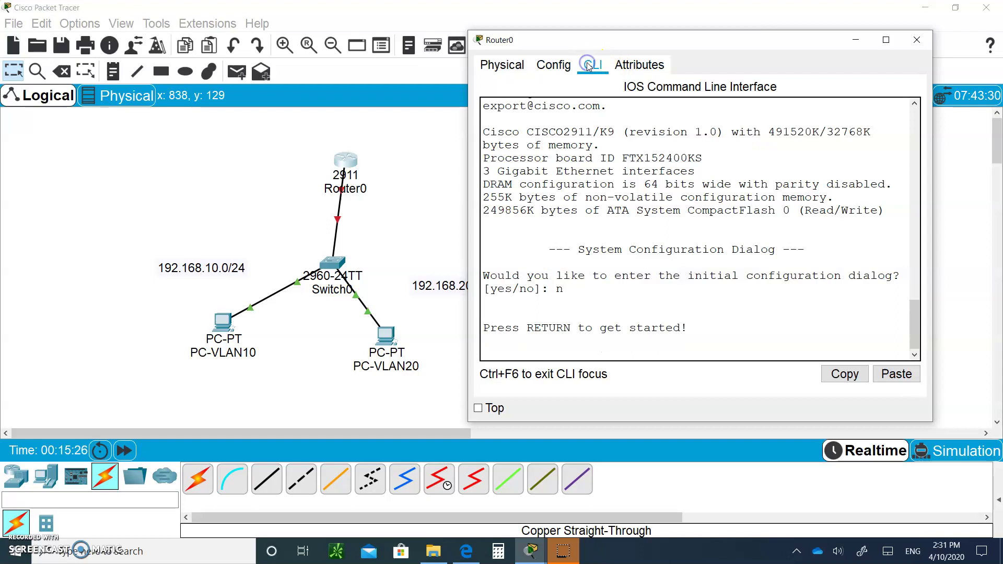
{"action": "left_click", "coordinate": [578, 334]}
{"action": "key", "text": "Return"}
{"action": "key", "text": "Return"}
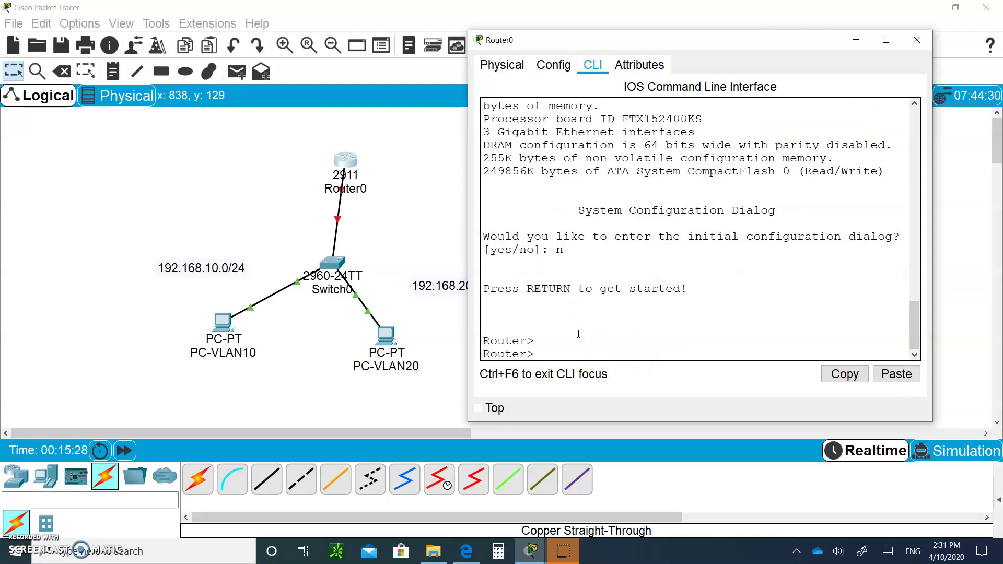
{"action": "type", "text": "en"}
{"action": "key", "text": "Return"}
{"action": "type", "text": "config t"}
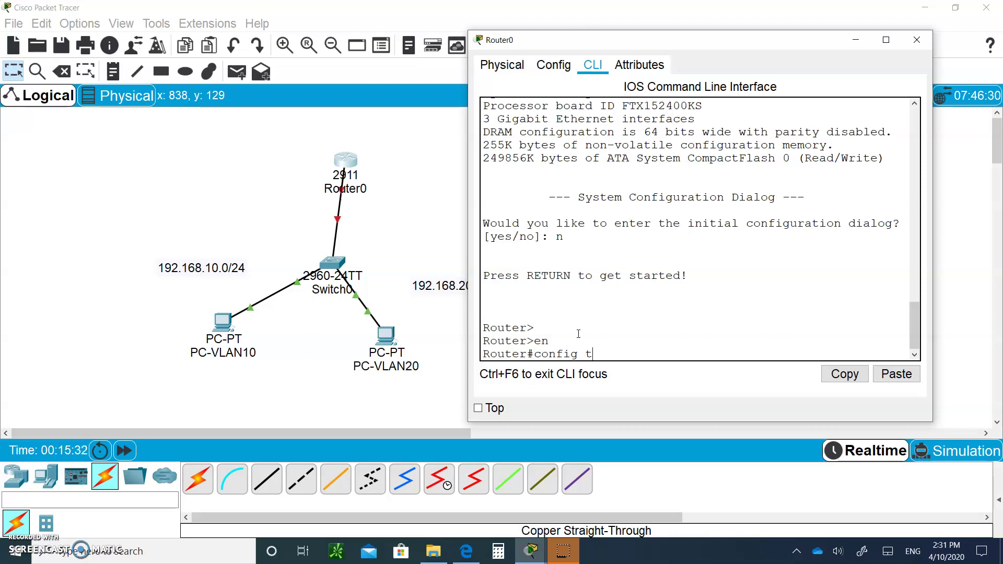
{"action": "key", "text": "Return"}
- Disable IP domain lookup on the router and set its hostname to R1
{"action": "type", "text": "n"}
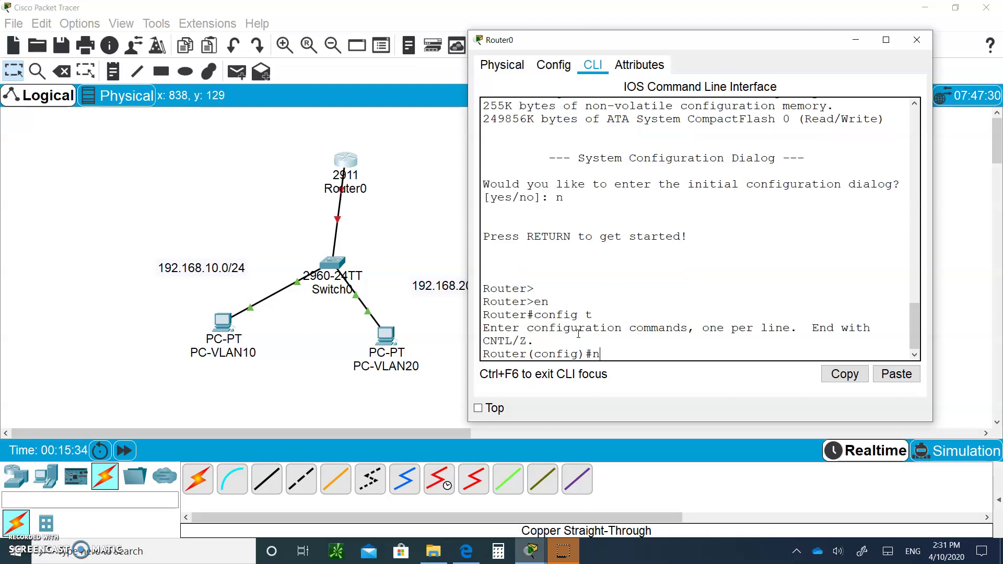
{"action": "type", "text": "o ip domain lookup"}
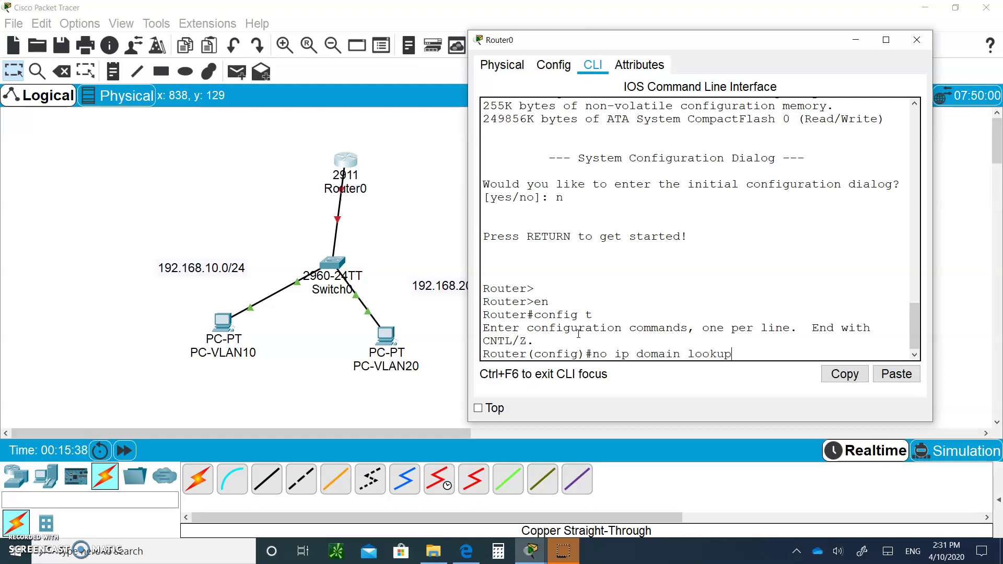
{"action": "key", "text": "Return"}
{"action": "type", "text": "h"}
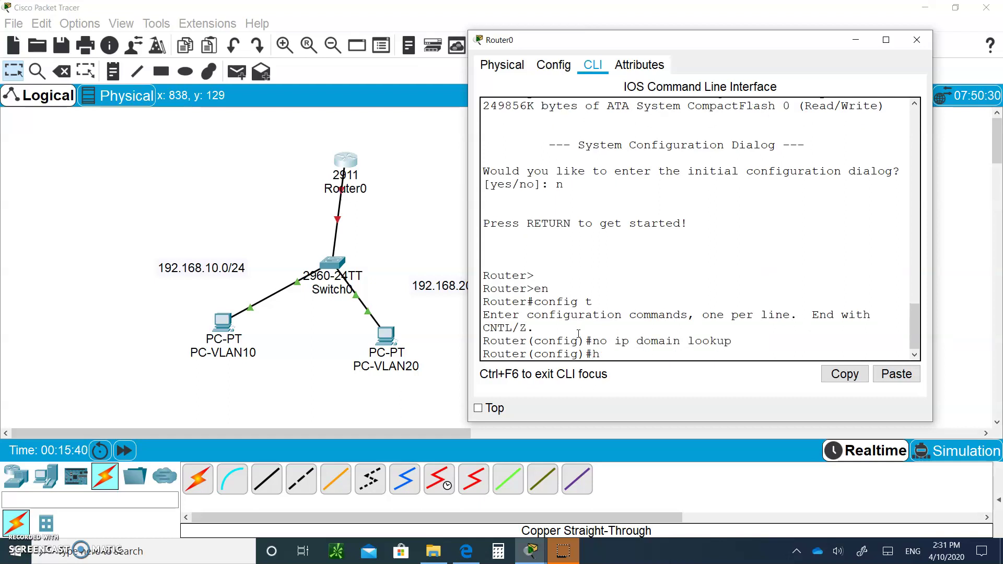
{"action": "type", "text": "ostname R1"}
{"action": "key", "text": "Return"}
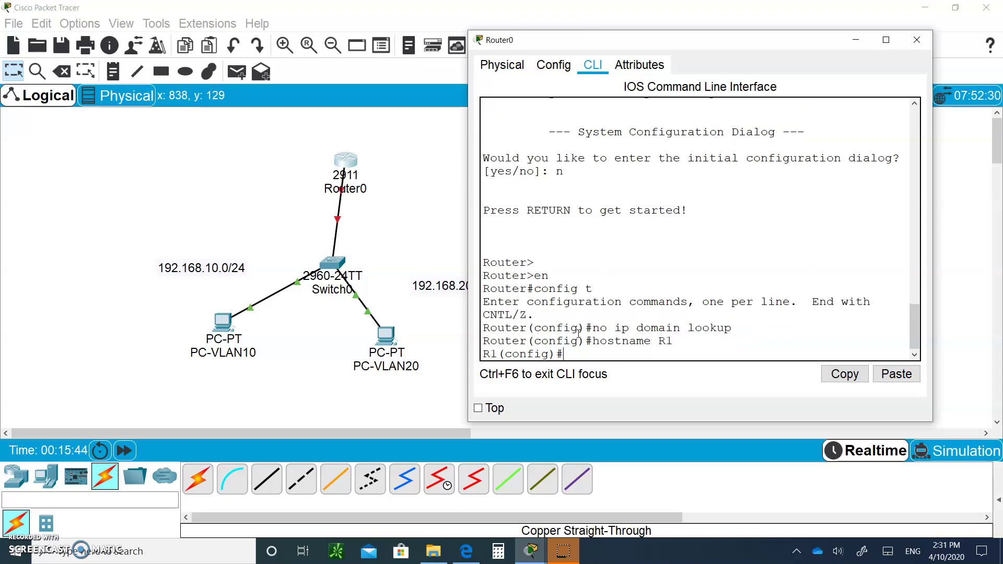
- On the router's g0/0 interface, remove any IP address and enable the interface with no shutdown
{"action": "type", "text": "int g0/0"}
{"action": "key", "text": "Return"}
{"action": "type", "text": "no"}
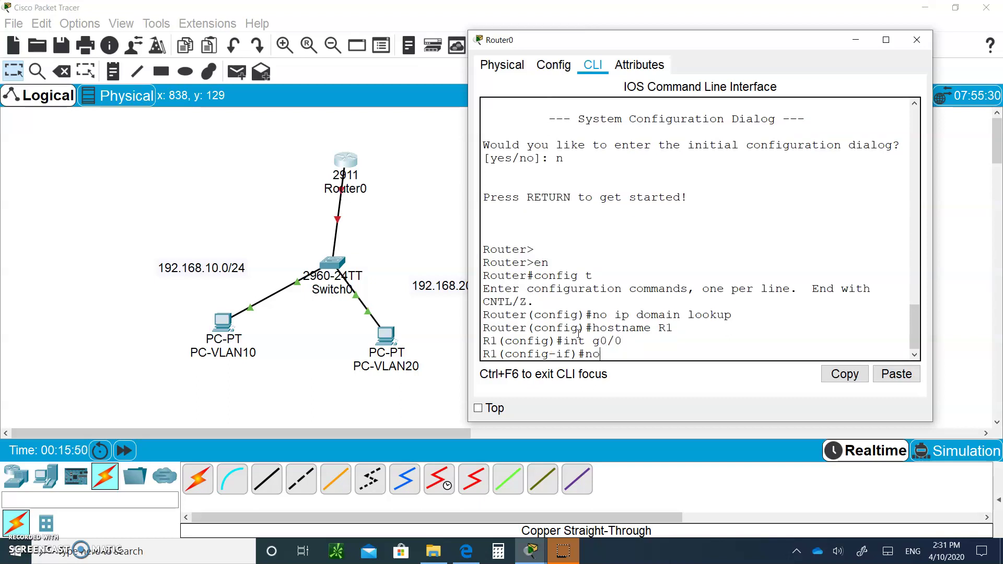
{"action": "type", "text": " ip add"}
{"action": "key", "text": "Return"}
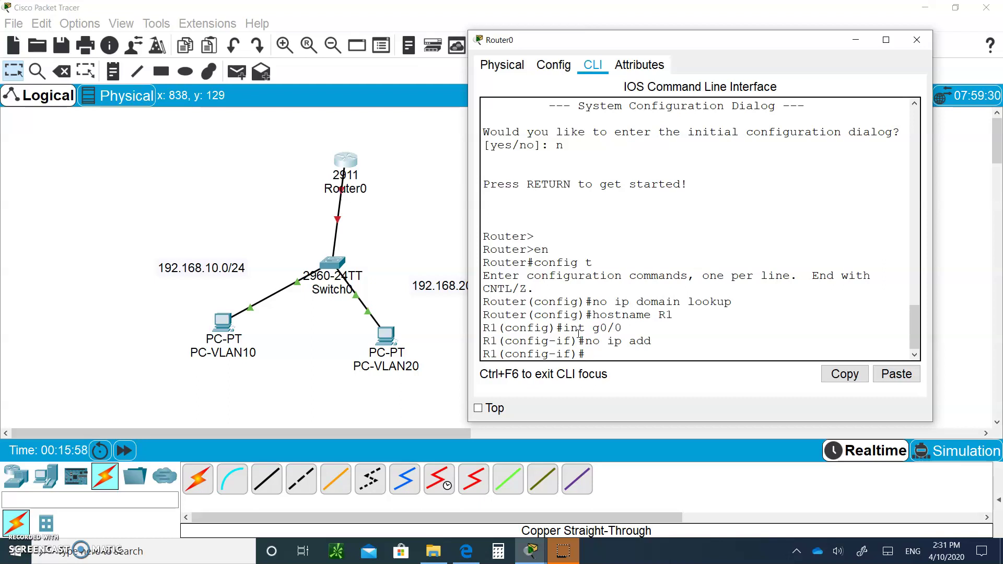
{"action": "type", "text": "no shut"}
{"action": "key", "text": "Return"}
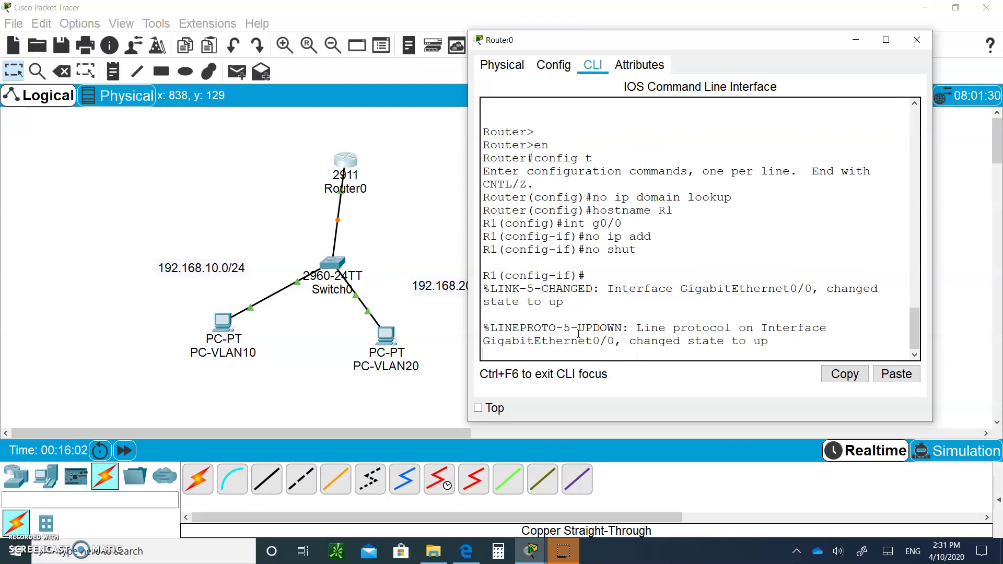
{"action": "key", "text": "Return"}
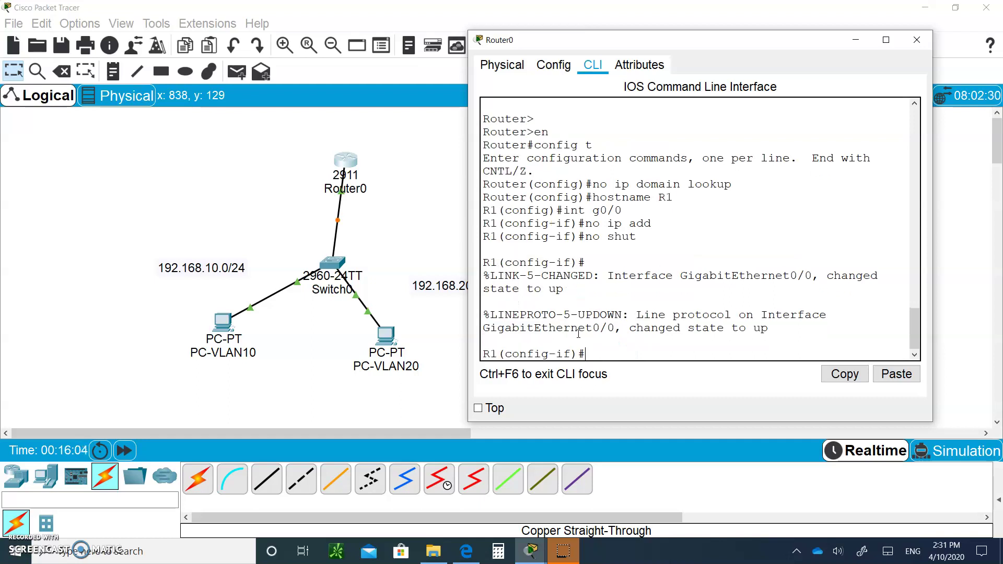
- Create router subinterface g0/0.10 with dot1q encapsulation for VLAN 10
{"action": "type", "text": "int g0/0.10"}
{"action": "key", "text": "Return"}
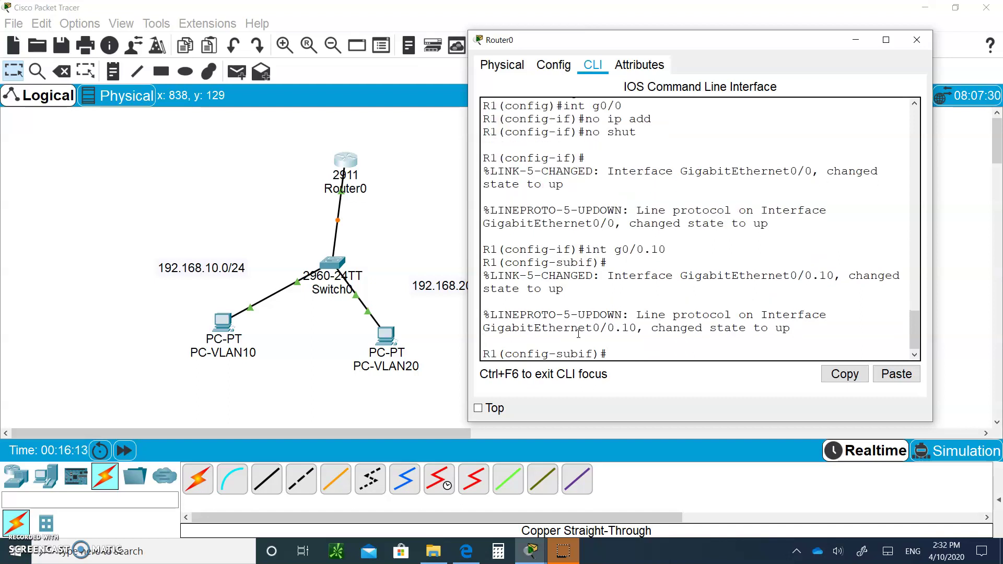
{"action": "type", "text": "enc"}
{"action": "key", "text": "Tab"}
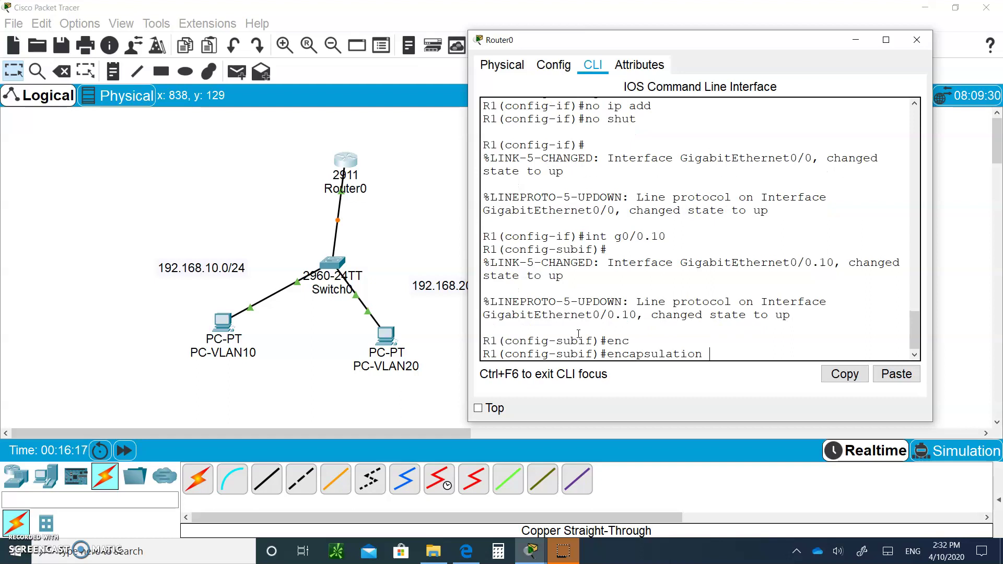
{"action": "type", "text": "dot1q 10"}
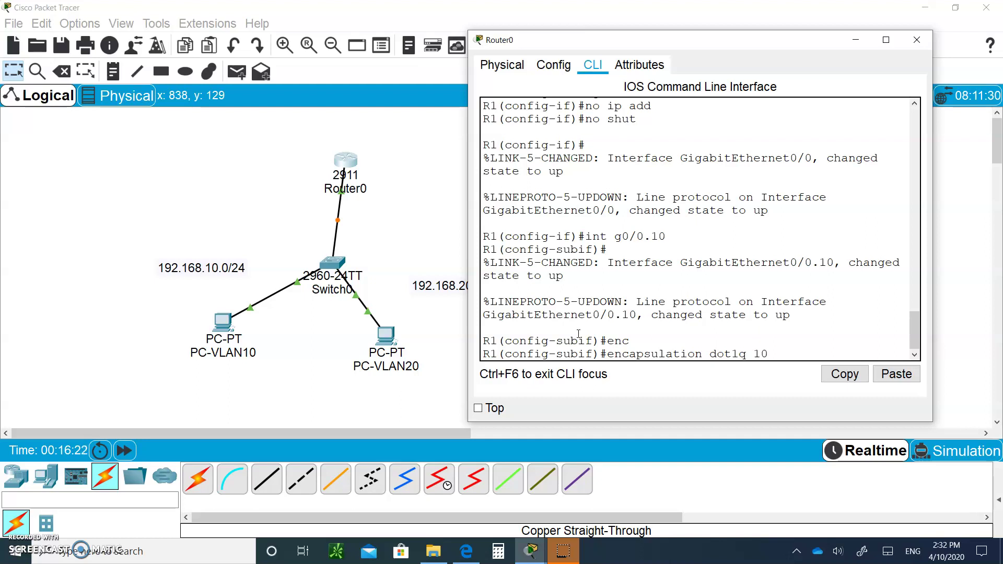
{"action": "key", "text": "Return"}
- Assign IP address 192.168.10.254 with mask 255.255.255.0 to subinterface g0/0.10
{"action": "type", "text": "i"}
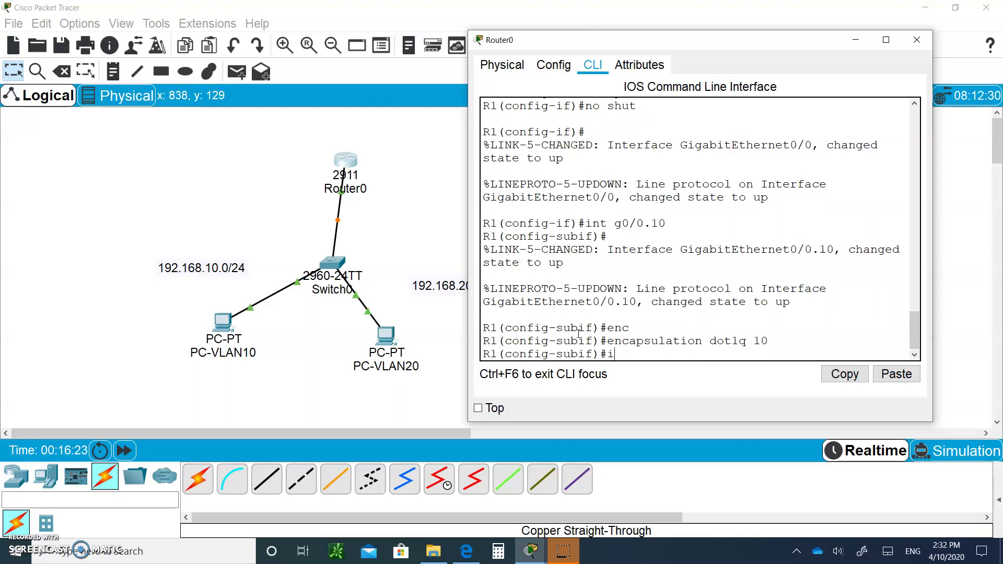
{"action": "type", "text": "p add 192.168.10.25"}
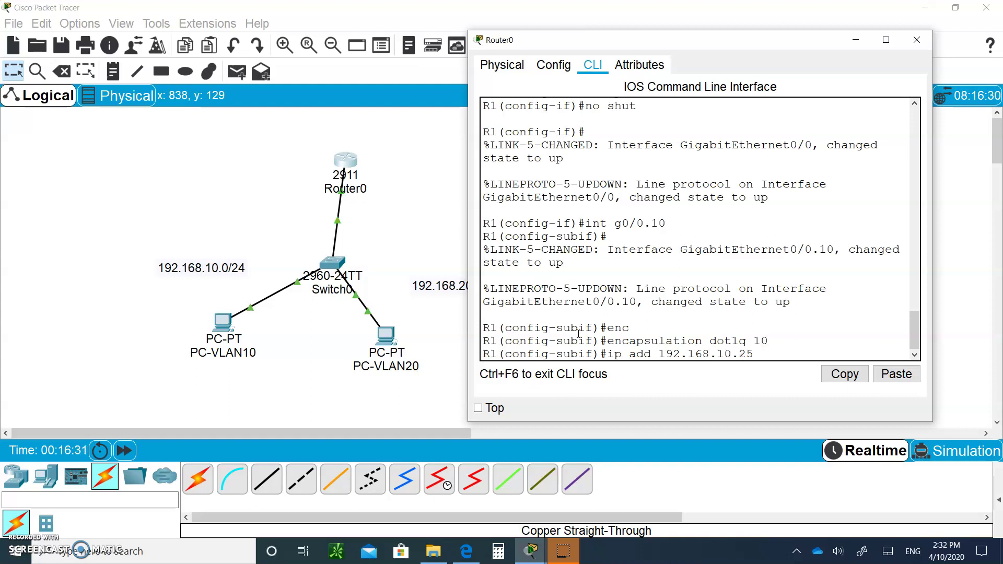
{"action": "type", "text": "4 255.255.255.0"}
{"action": "key", "text": "Return"}
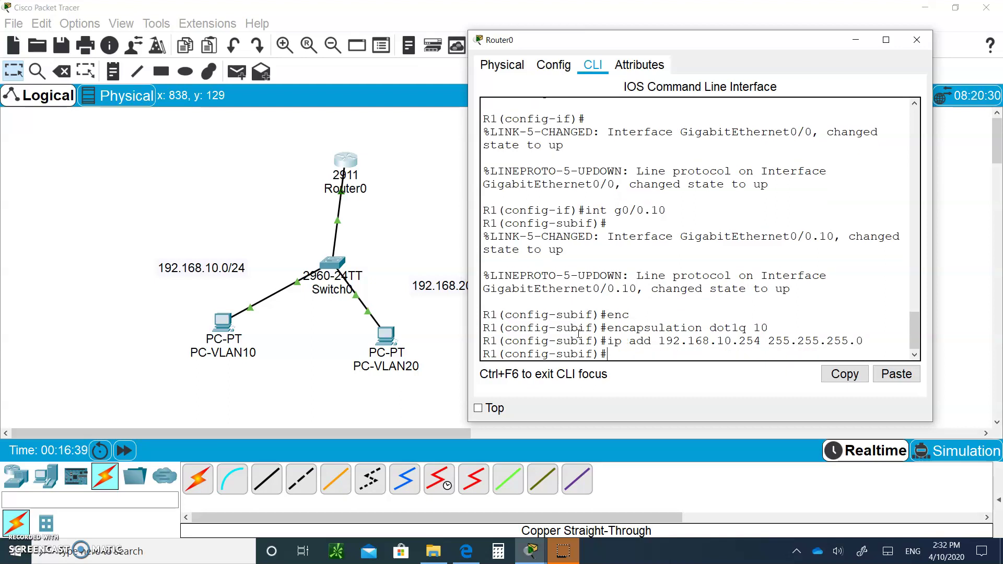
- Create router subinterface g0/0.20 with dot1q encapsulation for VLAN 20
{"action": "key", "text": "Up"}
{"action": "key", "text": "Up"}
{"action": "key", "text": "Up"}
{"action": "key", "text": "BackSpace"}
{"action": "key", "text": "BackSpace"}
{"action": "type", "text": "20"}
{"action": "key", "text": "Return"}
{"action": "key", "text": "Return"}
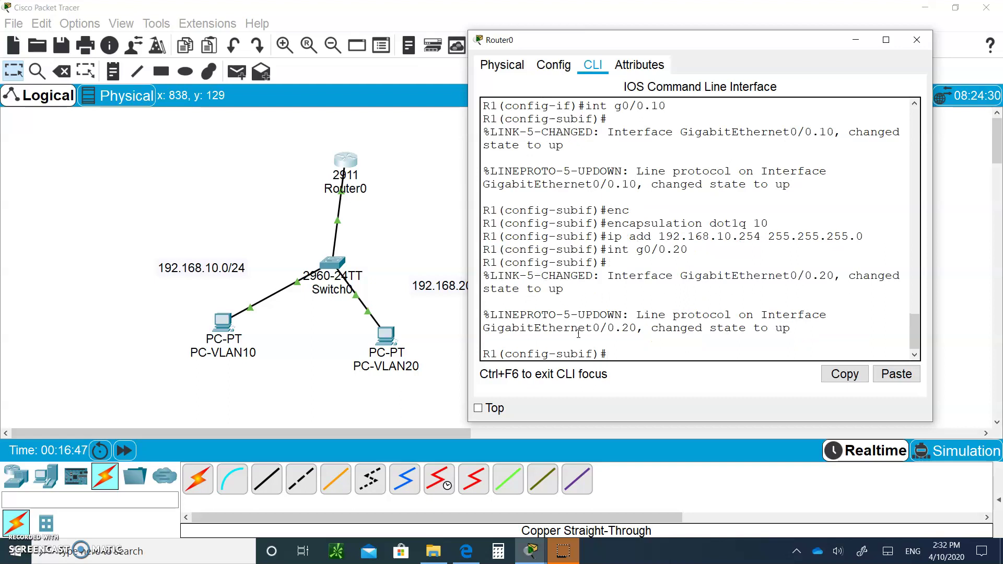
{"action": "type", "text": "enc"}
{"action": "key", "text": "Tab"}
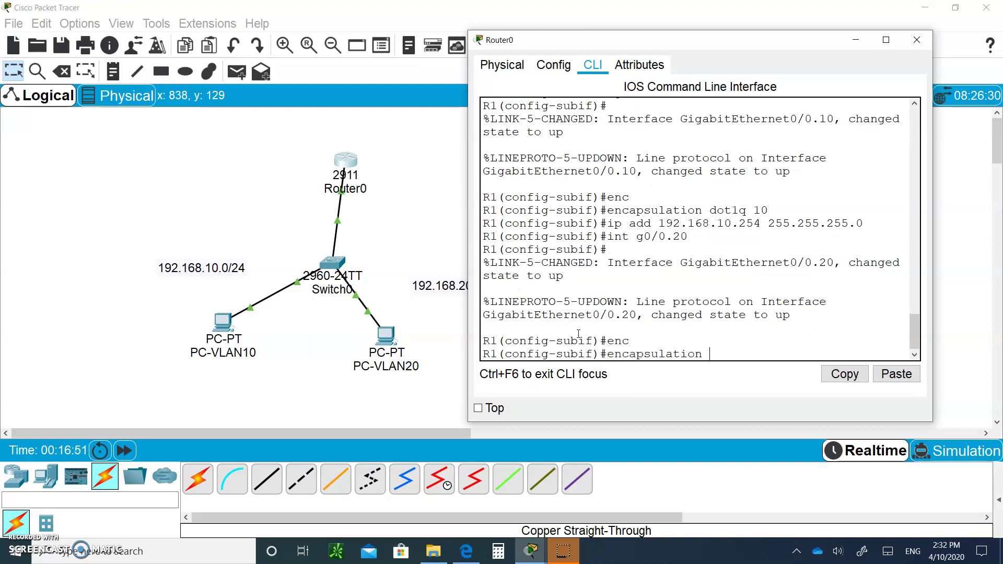
{"action": "type", "text": "dot1q 20"}
{"action": "key", "text": "Return"}
- Assign IP address 192.168.20.254 with mask 255.255.255.0 to subinterface g0/0.20 and return to global configuration mode
{"action": "type", "text": "ip"}
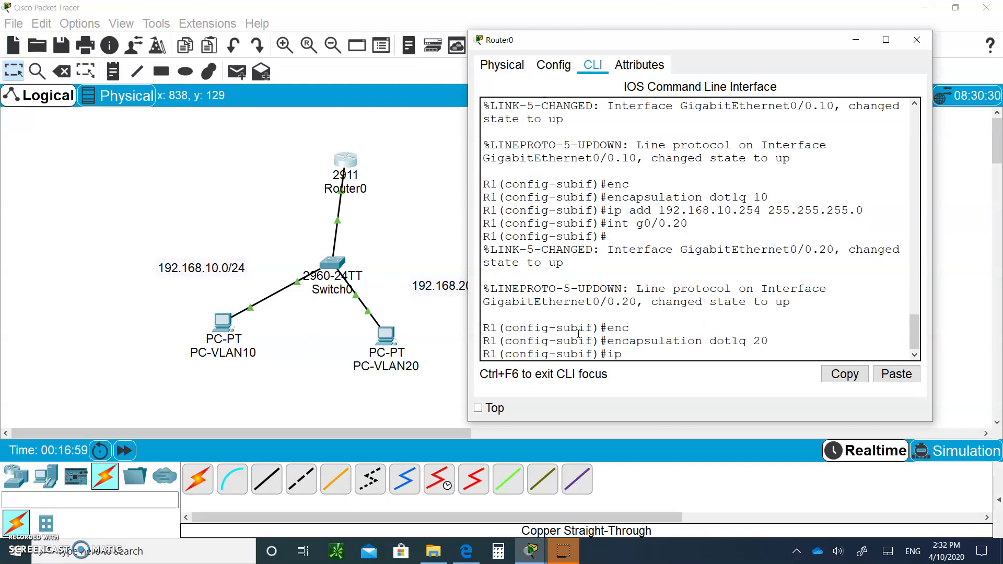
{"action": "type", "text": " add 192.168.20.254"}
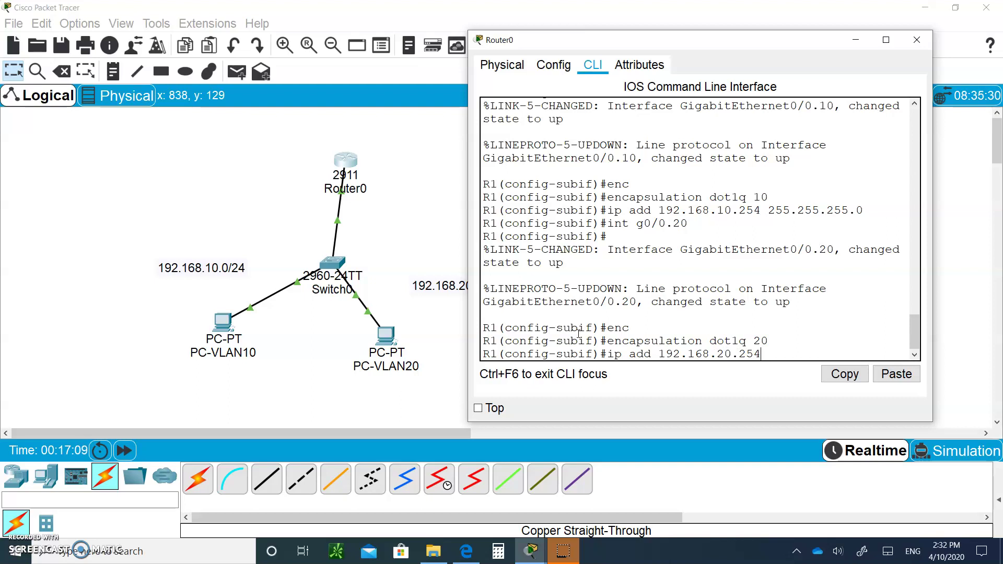
{"action": "type", "text": " 255"}
{"action": "type", "text": ".255.255.255.0"}
{"action": "key", "text": "Return"}
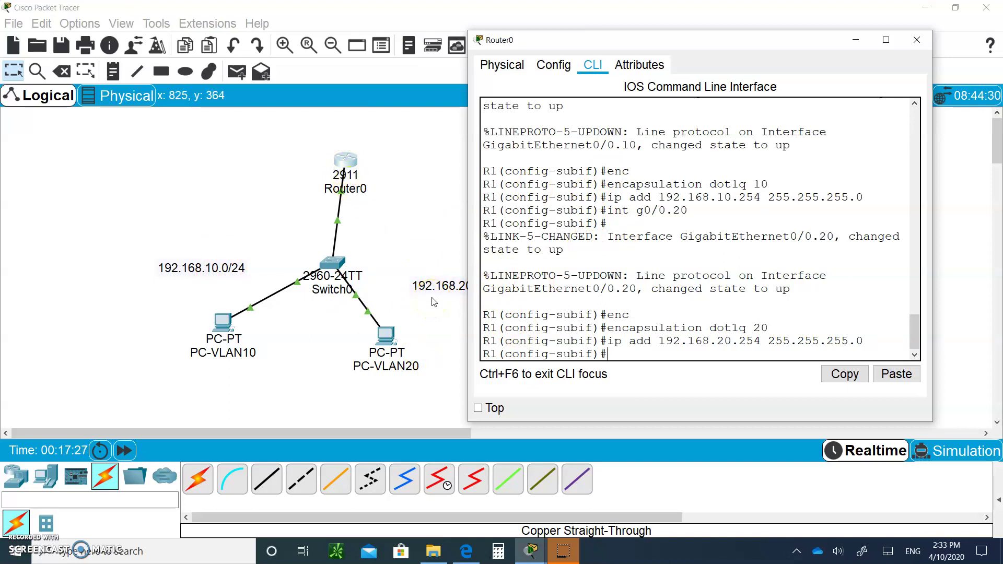
{"action": "left_click", "coordinate": [617, 356]}
{"action": "type", "text": "exit"}
{"action": "key", "text": "Return"}
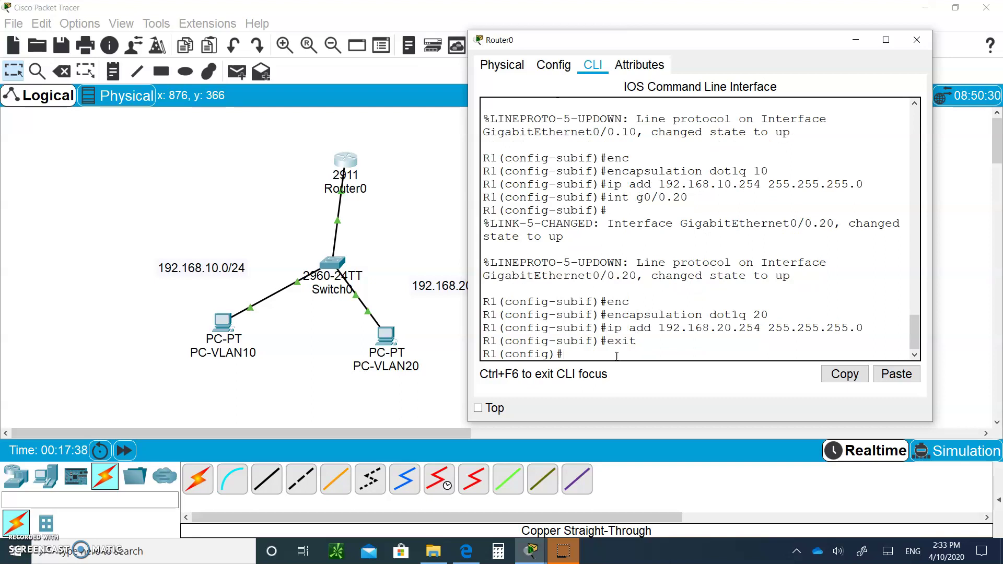
- Exclude the VLAN 10 gateway address 192.168.10.254 from DHCP assignment on R1
{"action": "type", "text": "ip dhcp exc"}
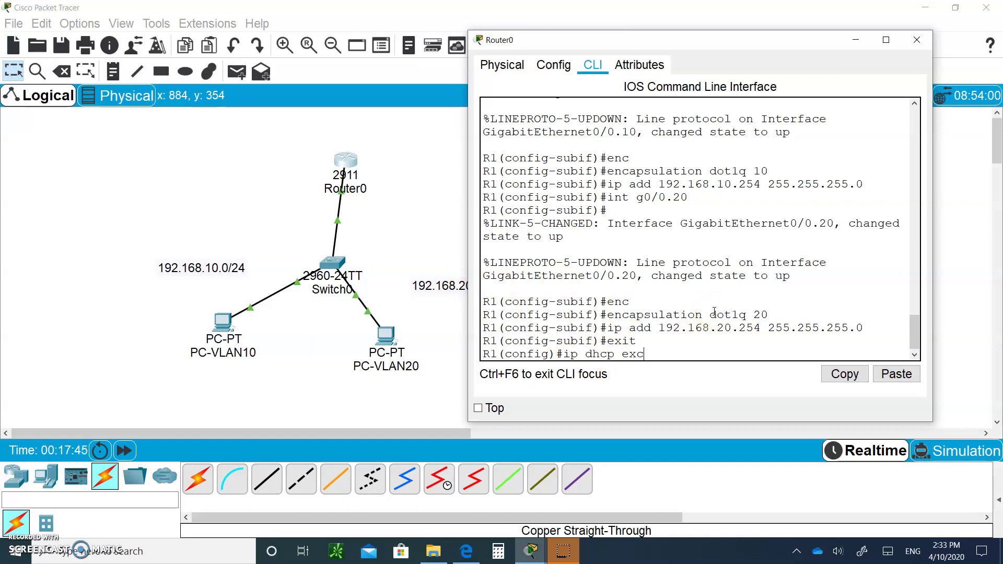
{"action": "key", "text": "Tab"}
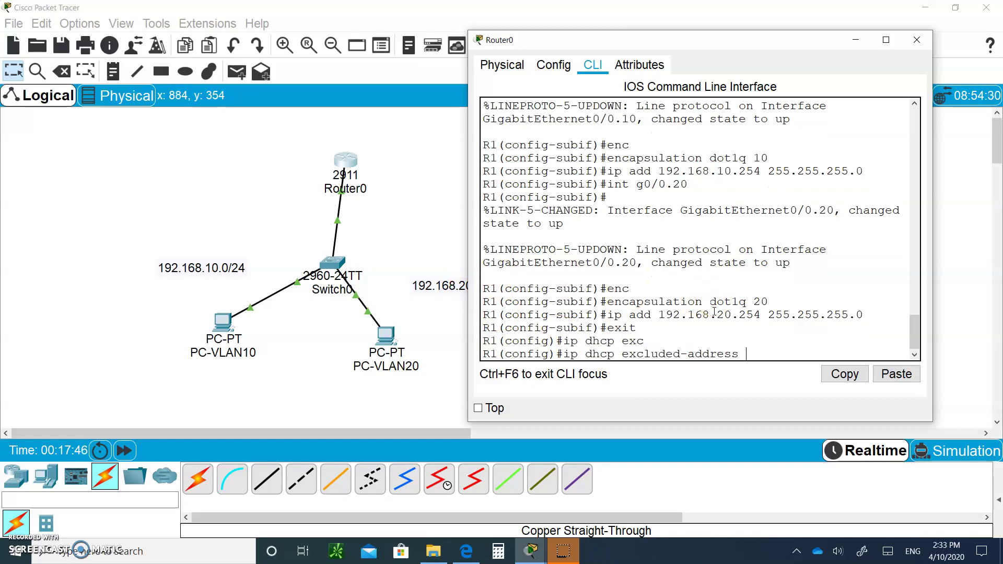
{"action": "type", "text": "192.168.10.254"}
{"action": "key", "text": "Return"}
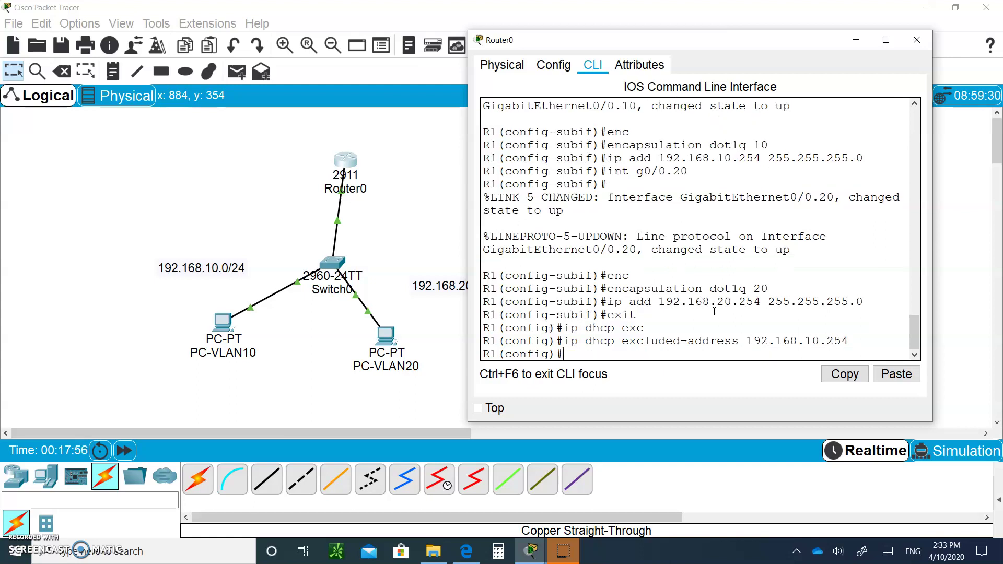
- Exclude the VLAN 20 gateway address 192.168.20.254 from DHCP assignment on R1
{"action": "key", "text": "Up"}
{"action": "key", "text": "Left"}
{"action": "key", "text": "Left"}
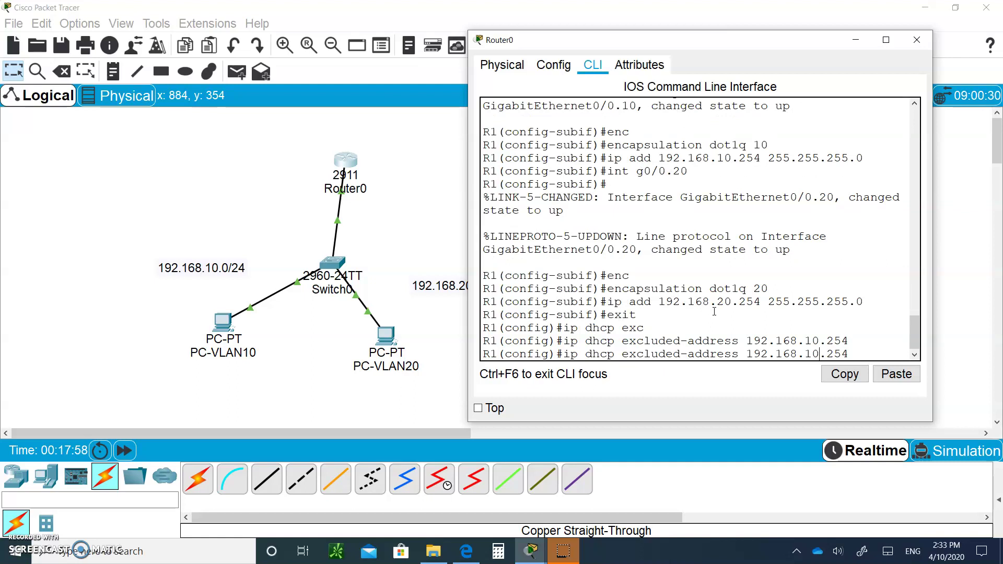
{"action": "key", "text": "Left"}
{"action": "key", "text": "Left"}
{"action": "key", "text": "BackSpace"}
{"action": "key", "text": "BackSpace"}
{"action": "type", "text": "20"}
{"action": "key", "text": "Return"}
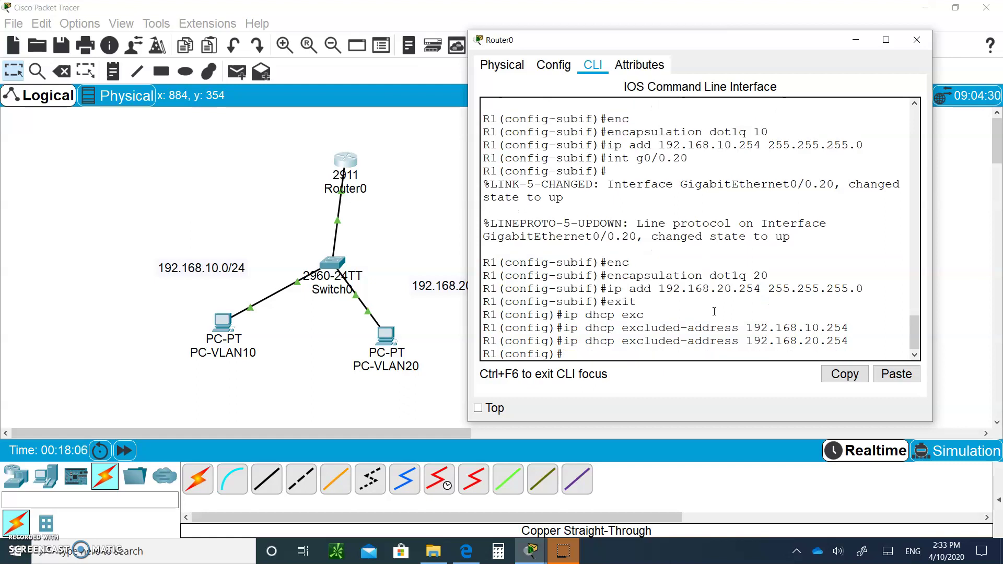
- Widen the router window and exclude the address range 192.168.10.1 to 192.168.10.2 from DHCP
{"action": "key", "text": "Up"}
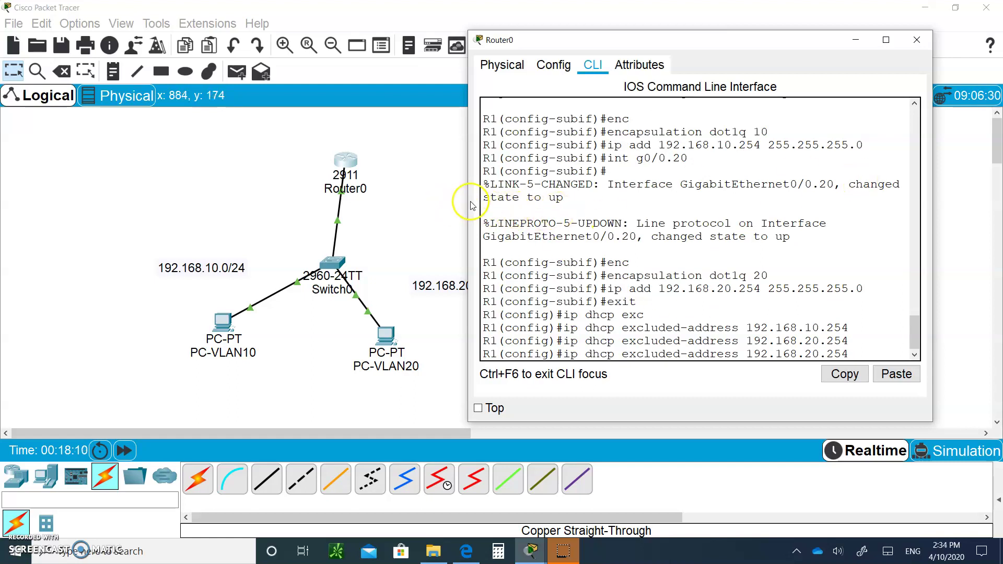
{"action": "left_click_drag", "start_coordinate": [469, 204], "coordinate": [314, 237]}
{"action": "left_click", "coordinate": [731, 406]}
{"action": "key", "text": "BackSpace"}
{"action": "key", "text": "BackSpace"}
{"action": "key", "text": "BackSpace"}
{"action": "key", "text": "BackSpace"}
{"action": "key", "text": "BackSpace"}
{"action": "key", "text": "BackSpace"}
{"action": "type", "text": "10"}
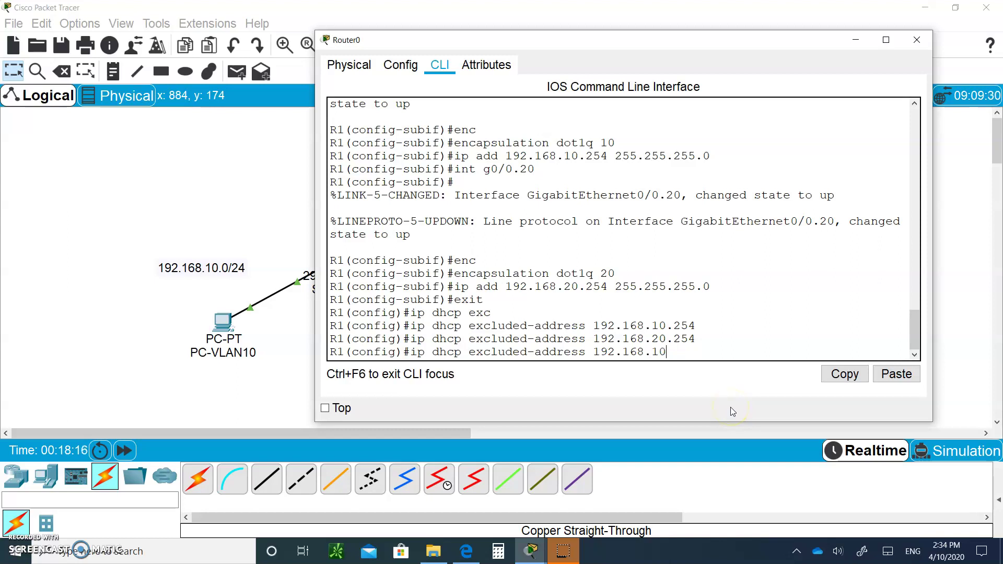
{"action": "type", "text": ".1 192.168.10.2"}
{"action": "key", "text": "Return"}
- Exclude the address range 192.168.20.1 to 192.168.20.2 from DHCP
{"action": "key", "text": "Up"}
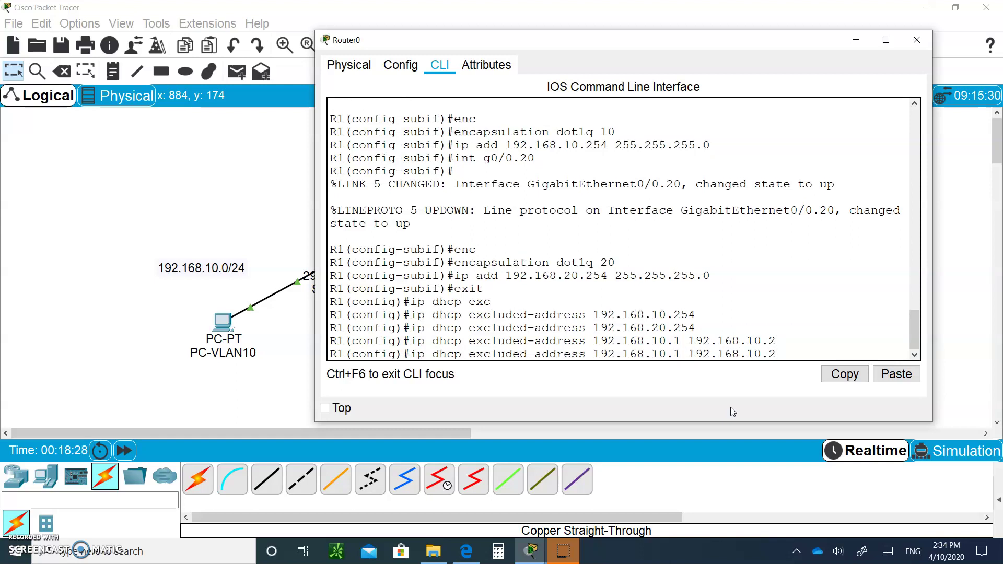
{"action": "key", "text": "BackSpace"}
{"action": "key", "text": "BackSpace"}
{"action": "type", "text": "20"}
{"action": "key", "text": "Right"}
{"action": "key", "text": "Right"}
{"action": "key", "text": "Right"}
{"action": "key", "text": "Right"}
{"action": "key", "text": "Right"}
{"action": "key", "text": "Right"}
{"action": "key", "text": "Right"}
{"action": "key", "text": "Right"}
{"action": "key", "text": "BackSpace"}
{"action": "key", "text": "BackSpace"}
{"action": "type", "text": "20"}
{"action": "key", "text": "Return"}
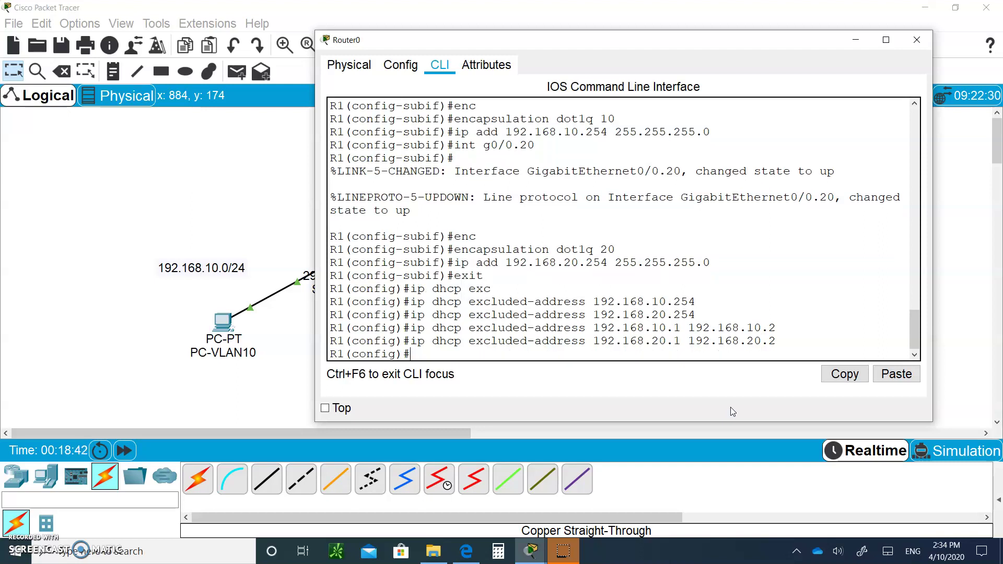
- Create the DHCP pool POOL-VLAN10 on R1 and assign it network 192.168.10.0 with mask 255.255.255.0
{"action": "type", "text": "ip dhcp pool POOL-V"}
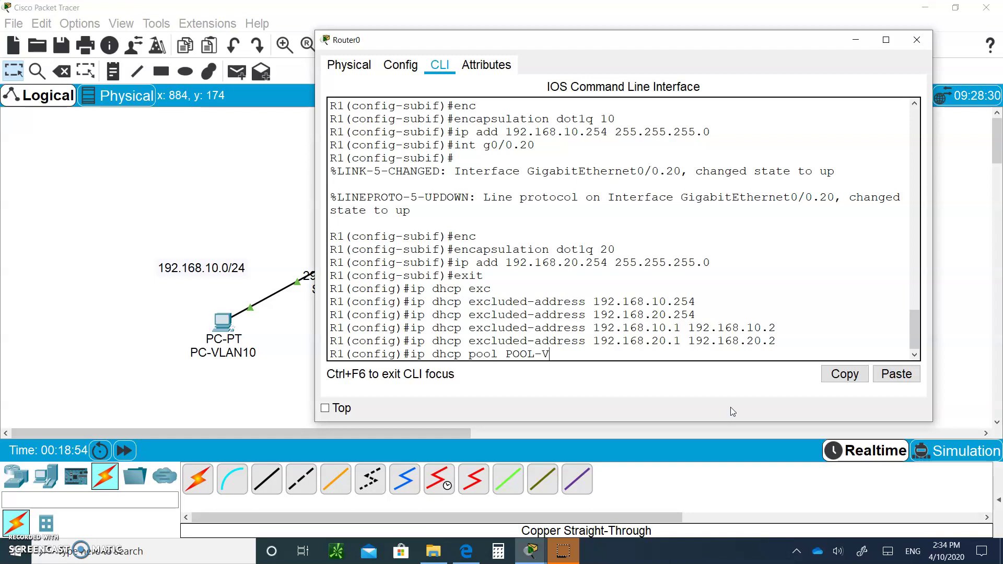
{"action": "type", "text": "LAN10"}
{"action": "key", "text": "Return"}
{"action": "type", "text": "netw"}
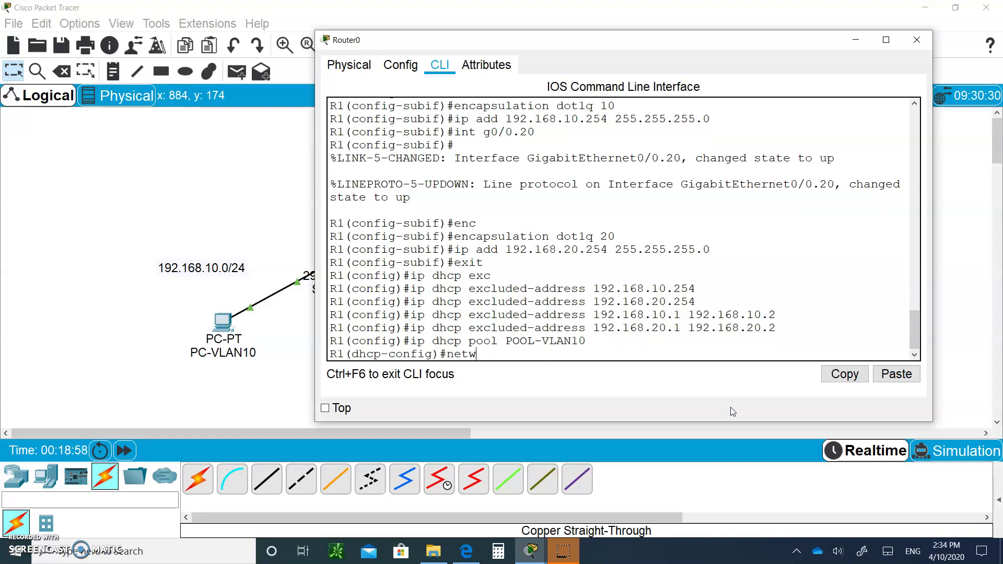
{"action": "type", "text": "ork 192.168.10.0 255."}
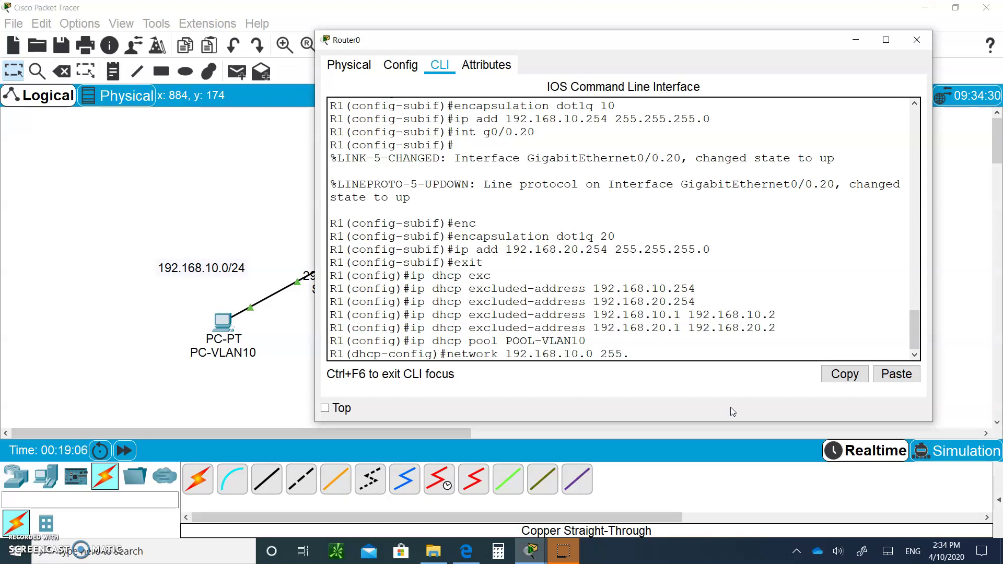
{"action": "type", "text": "255.255.0"}
{"action": "key", "text": "Return"}
- Give the VLAN 10 DHCP pool the default router 192.168.10.254 and DNS server 10.10.10.1
{"action": "type", "text": "def"}
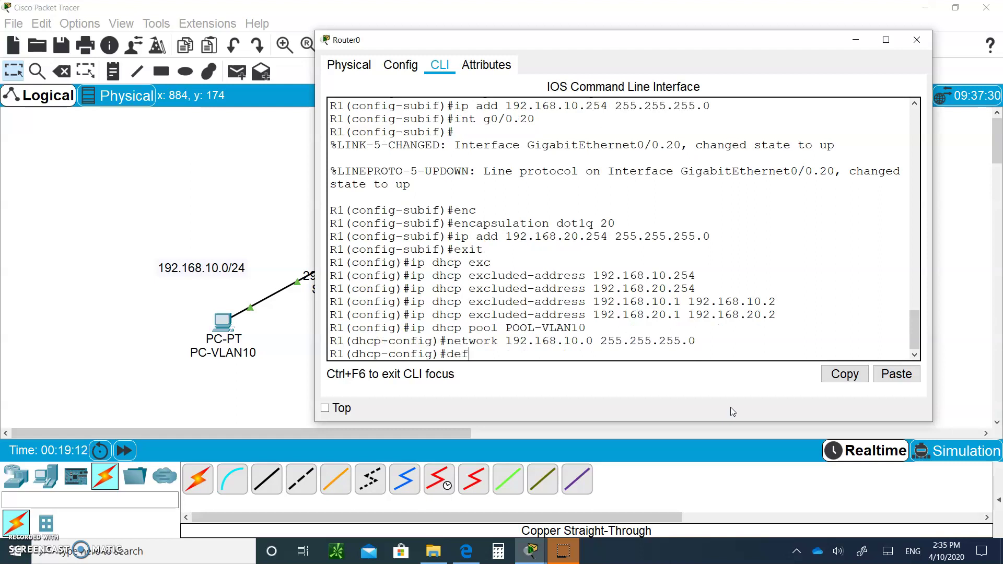
{"action": "key", "text": "Tab"}
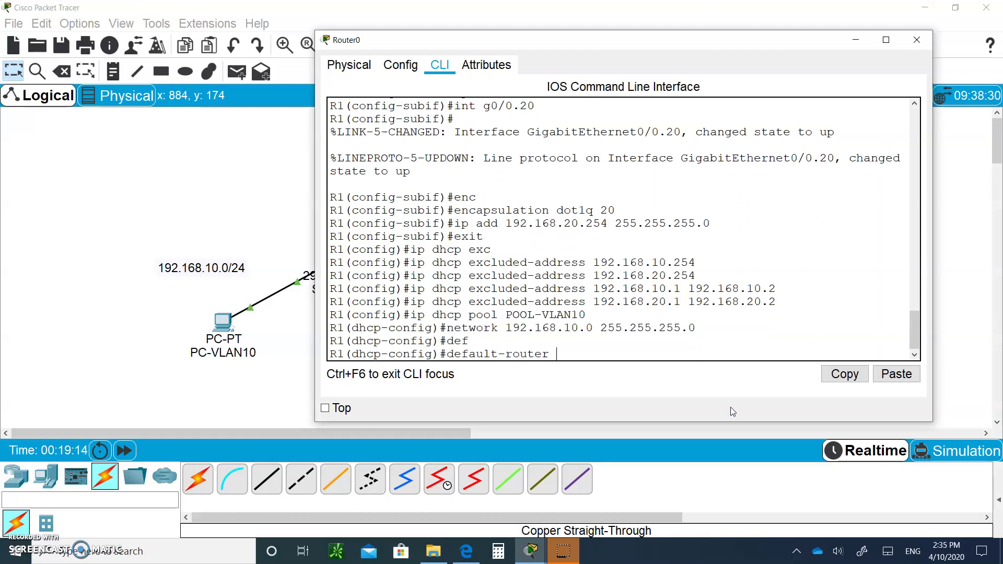
{"action": "type", "text": "192.168.10.254"}
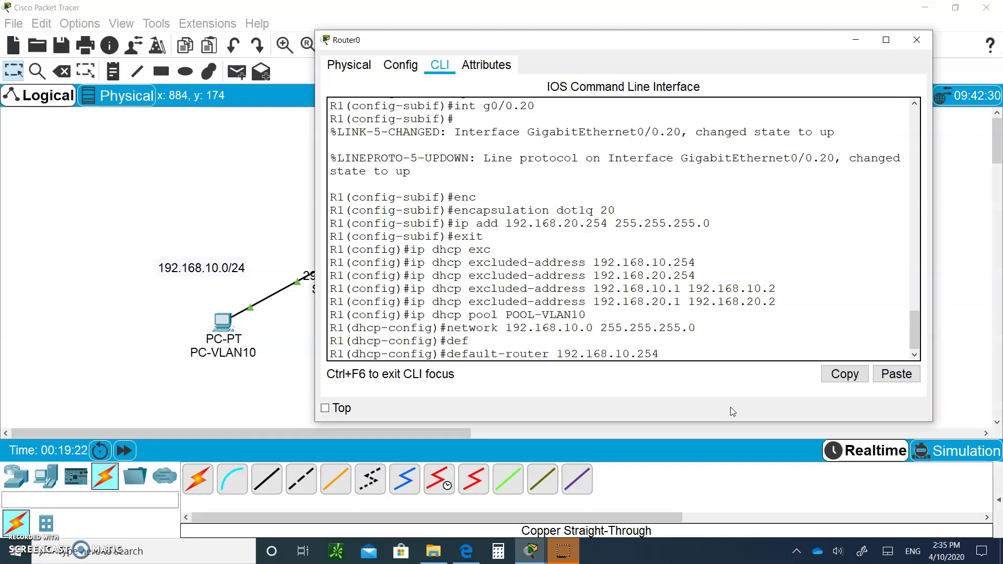
{"action": "key", "text": "Return"}
{"action": "type", "text": "dns"}
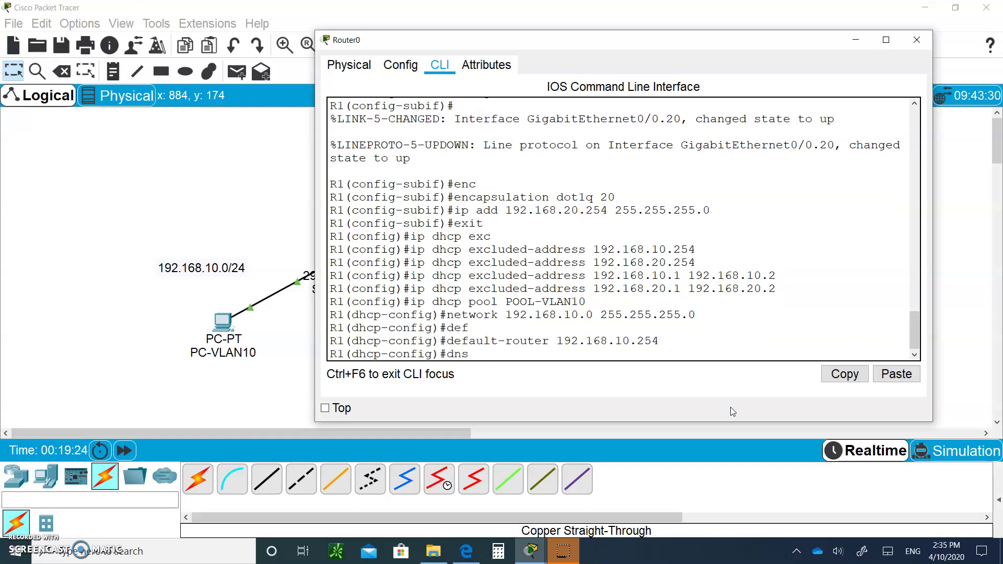
{"action": "key", "text": "Tab"}
{"action": "type", "text": "10.10.10.1"}
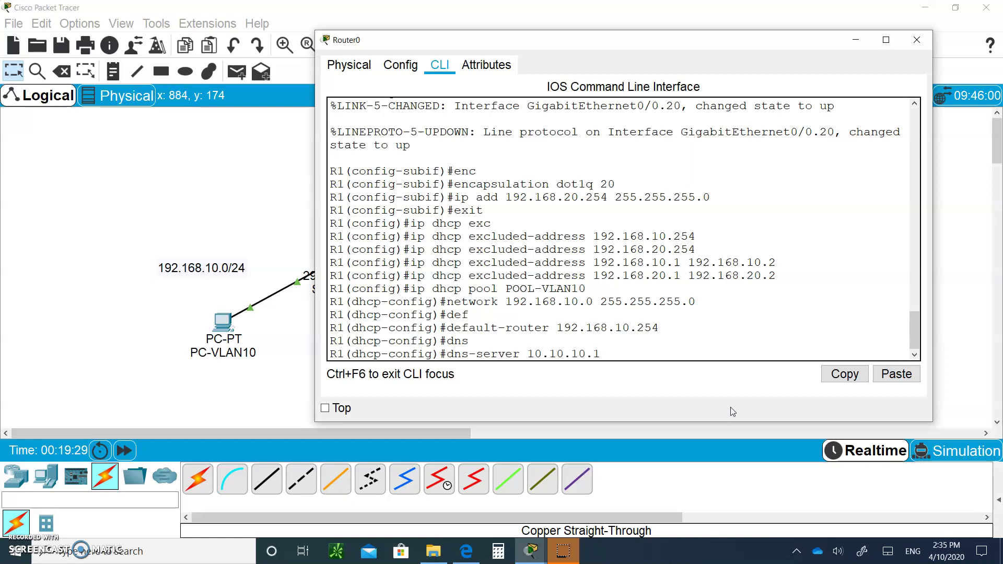
{"action": "key", "text": "Return"}
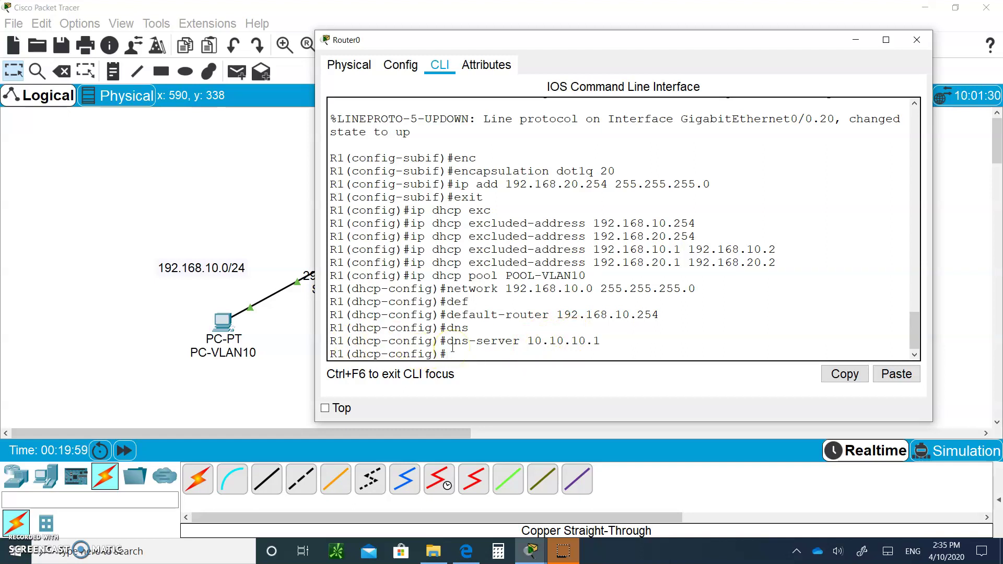
- Create a second DHCP pool named POOL-VLAN20 on R1
{"action": "key", "text": "Up"}
{"action": "key", "text": "Up"}
{"action": "key", "text": "Up"}
{"action": "key", "text": "Up"}
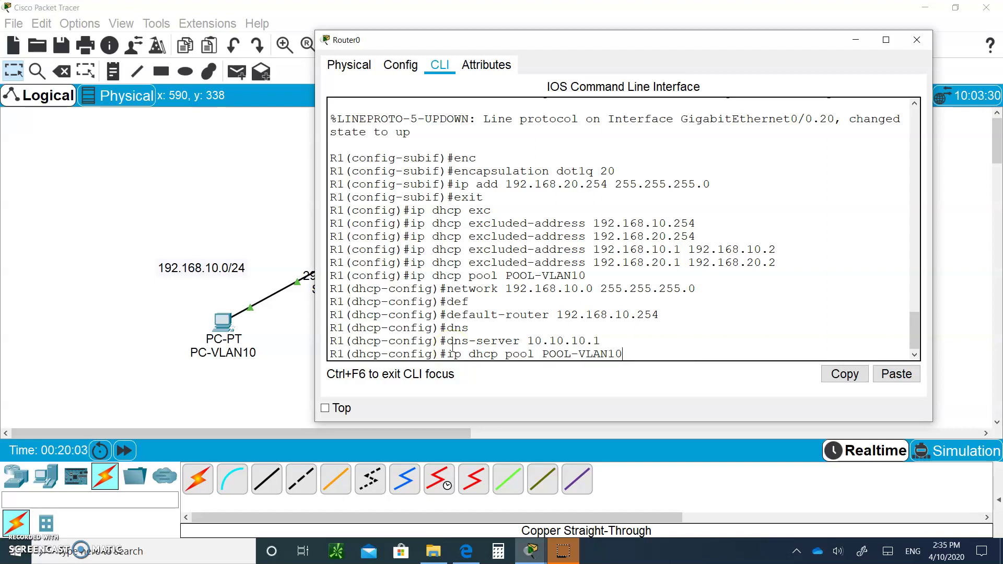
{"action": "key", "text": "BackSpace"}
{"action": "type", "text": "20"}
{"action": "key", "text": "Return"}
- Assign network 192.168.20.0 with mask 255.255.255.0 to the VLAN 20 DHCP pool
{"action": "key", "text": "Up"}
{"action": "key", "text": "Up"}
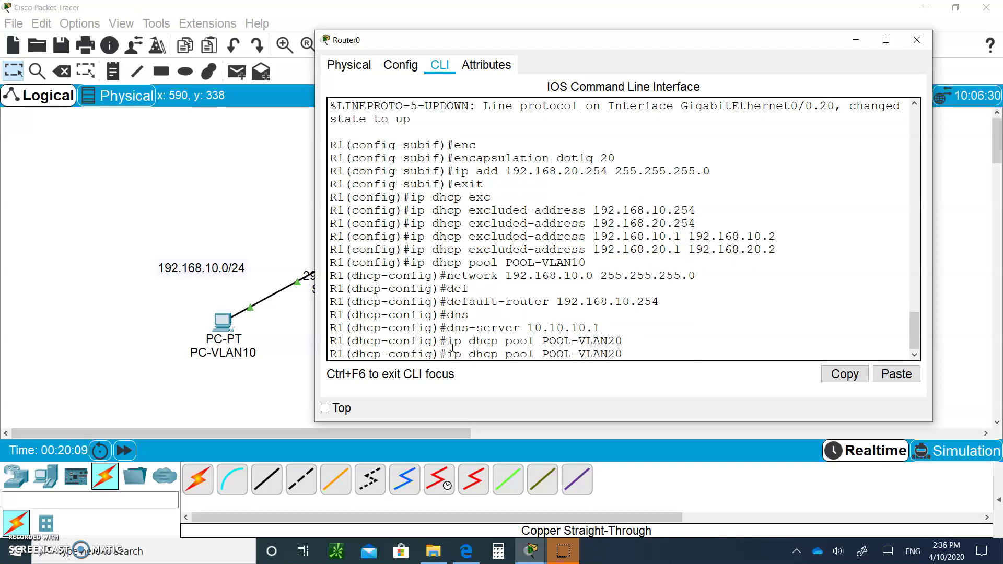
{"action": "key", "text": "Up"}
{"action": "key", "text": "Up"}
{"action": "key", "text": "Up"}
{"action": "key", "text": "Up"}
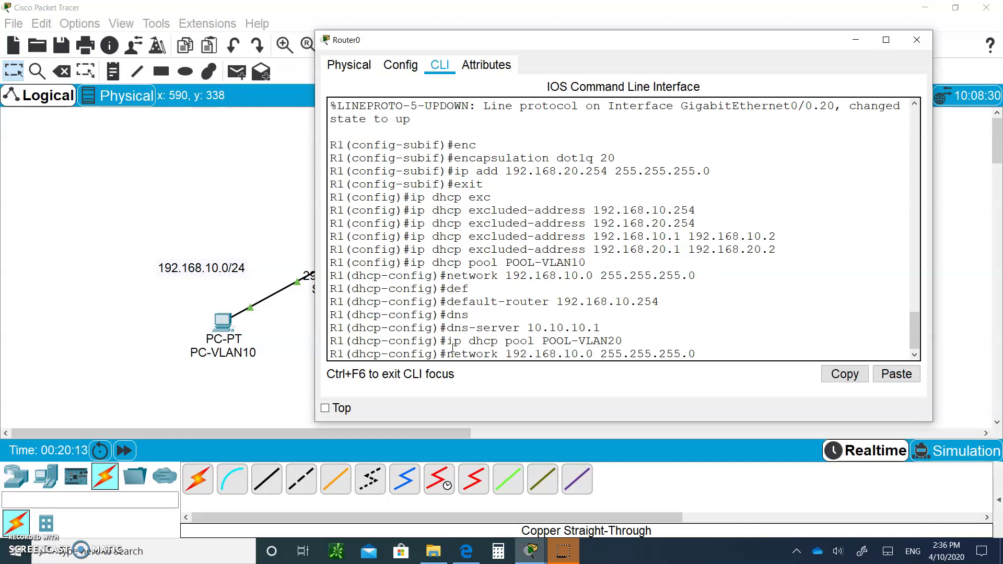
{"action": "key", "text": "BackSpace"}
{"action": "key", "text": "BackSpace"}
{"action": "type", "text": "20"}
{"action": "key", "text": "Return"}
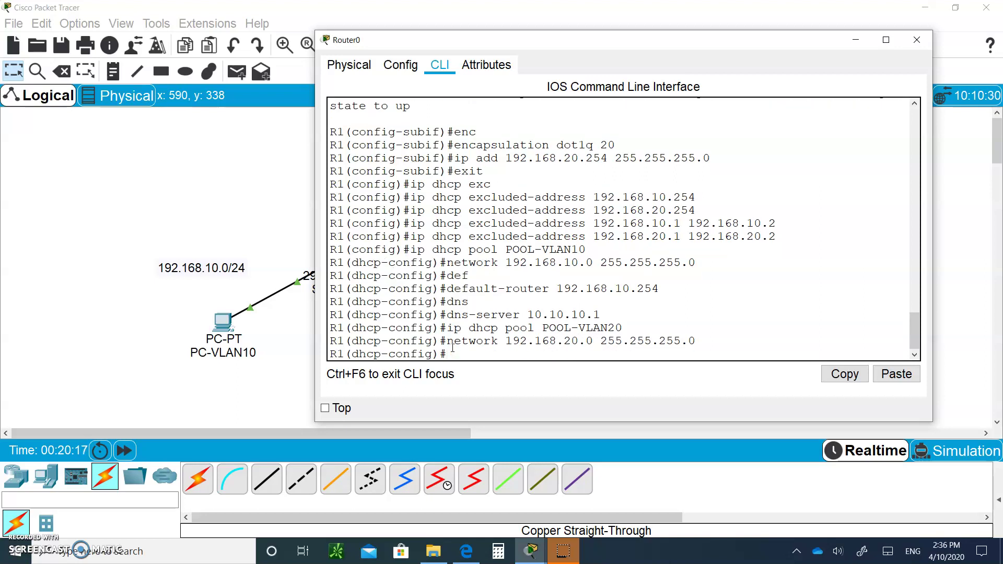
- Set the VLAN 20 DHCP pool's default router to 192.168.20.254
{"action": "key", "text": "Up"}
{"action": "key", "text": "Up"}
{"action": "key", "text": "Up"}
{"action": "key", "text": "Up"}
{"action": "key", "text": "Up"}
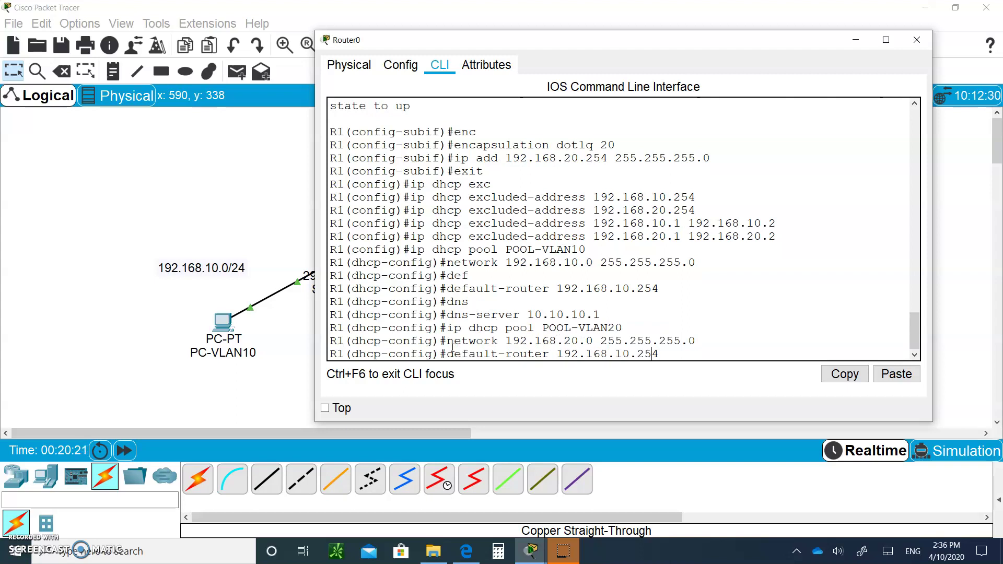
{"action": "key", "text": "Left"}
{"action": "key", "text": "Left"}
{"action": "key", "text": "Left"}
{"action": "key", "text": "Left"}
{"action": "key", "text": "BackSpace"}
{"action": "key", "text": "BackSpace"}
{"action": "type", "text": "20"}
{"action": "key", "text": "Return"}
- Set the VLAN 20 DHCP pool's DNS server to 10.10.10.1
{"action": "key", "text": "Up"}
{"action": "key", "text": "Up"}
{"action": "key", "text": "Up"}
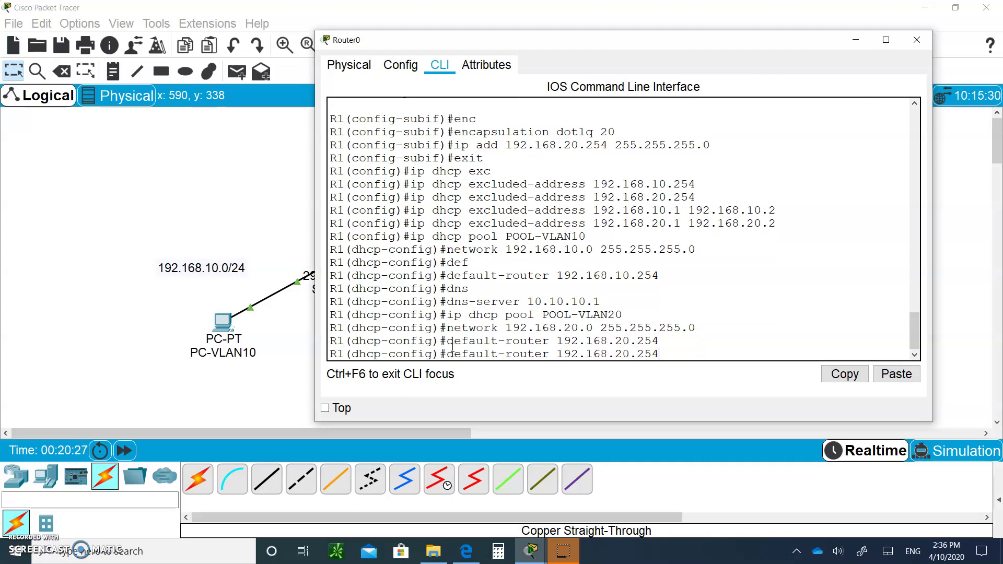
{"action": "key", "text": "Up"}
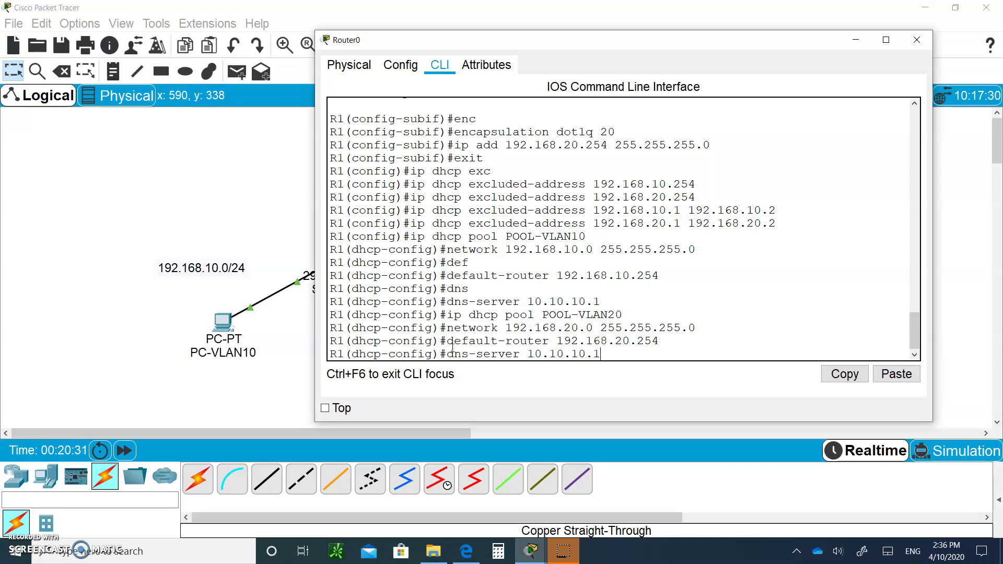
{"action": "key", "text": "Return"}
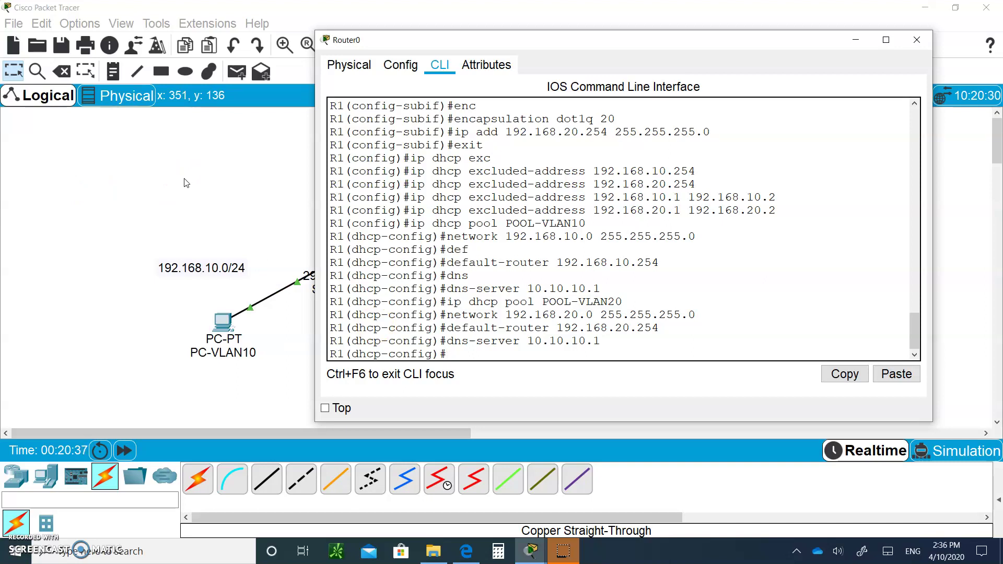
- Open PC-VLAN10's IP configuration in a widened window beside the topology and switch its IPv4 addressing to DHCP
{"action": "left_click", "coordinate": [184, 182]}
{"action": "left_click", "coordinate": [229, 325]}
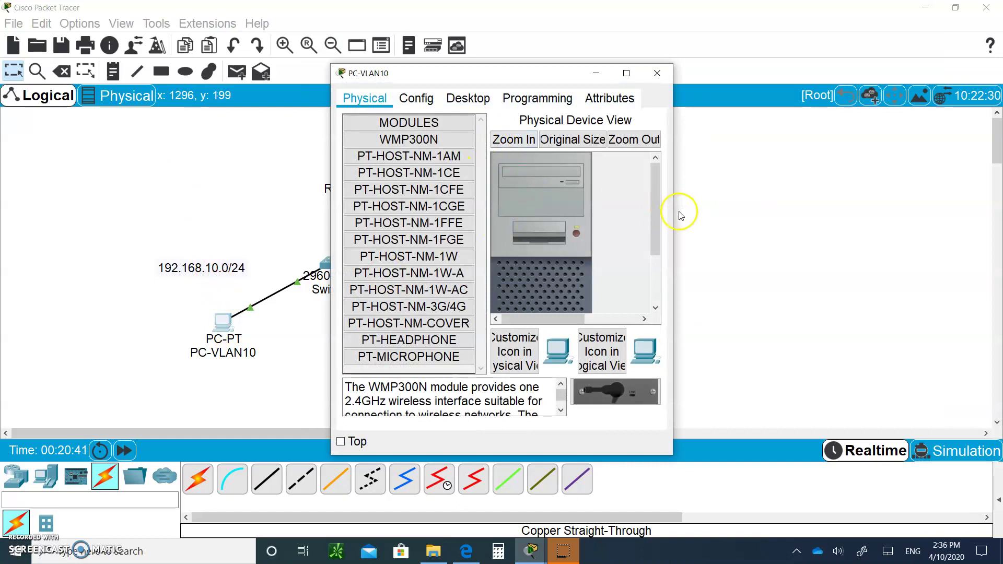
{"action": "left_click_drag", "start_coordinate": [673, 209], "coordinate": [781, 237]}
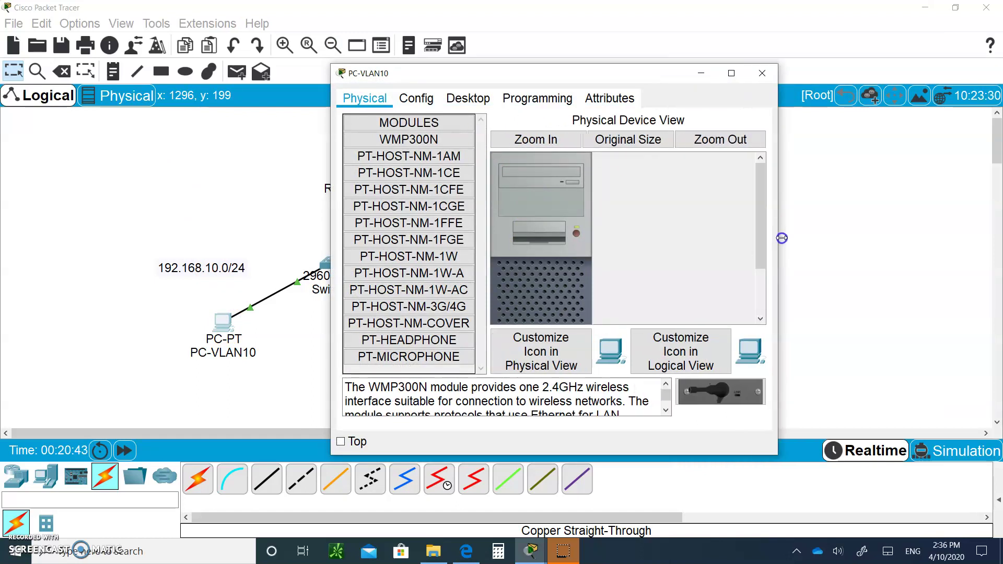
{"action": "left_click", "coordinate": [468, 99]}
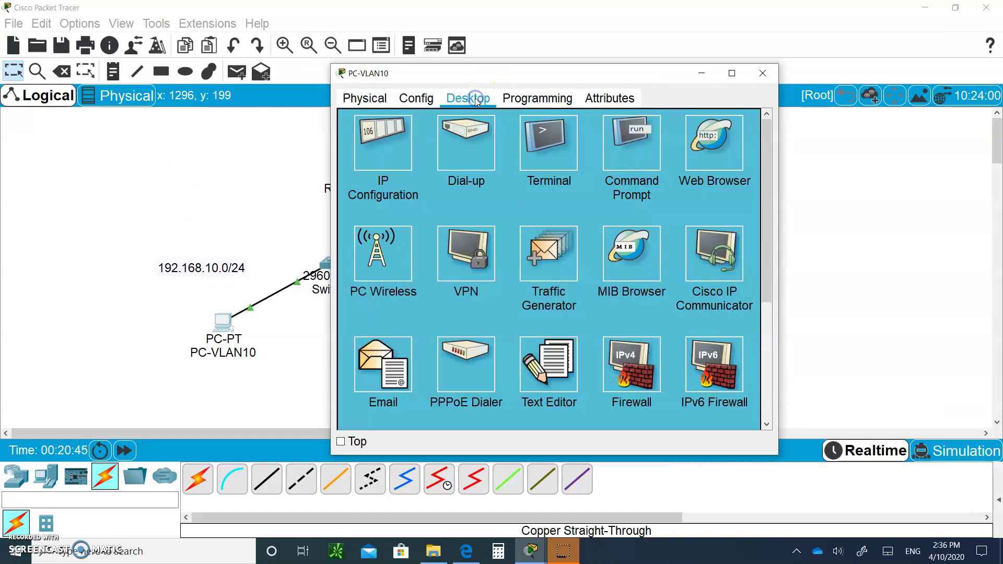
{"action": "left_click", "coordinate": [385, 158]}
{"action": "left_click_drag", "start_coordinate": [523, 70], "coordinate": [723, 72]}
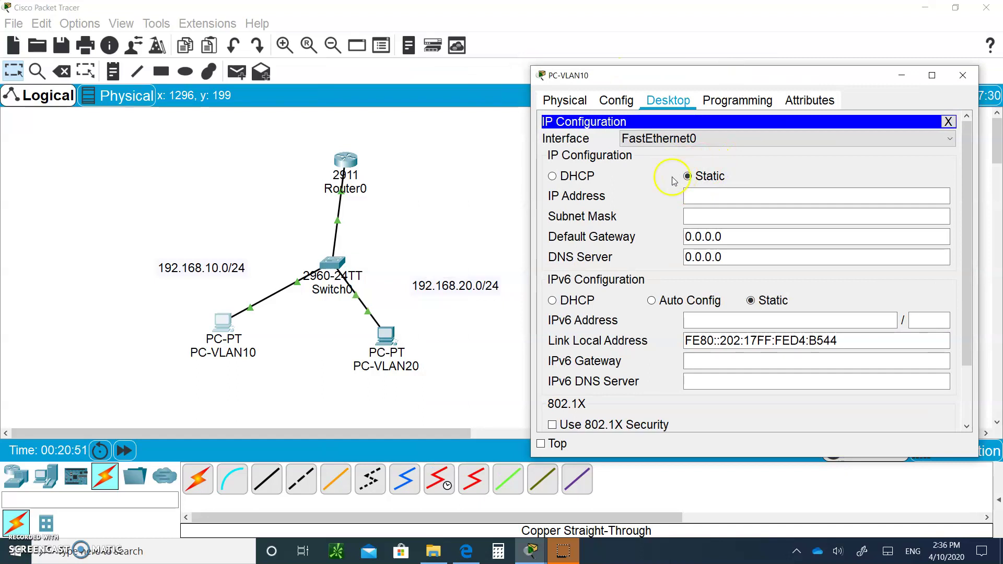
{"action": "left_click", "coordinate": [553, 177]}
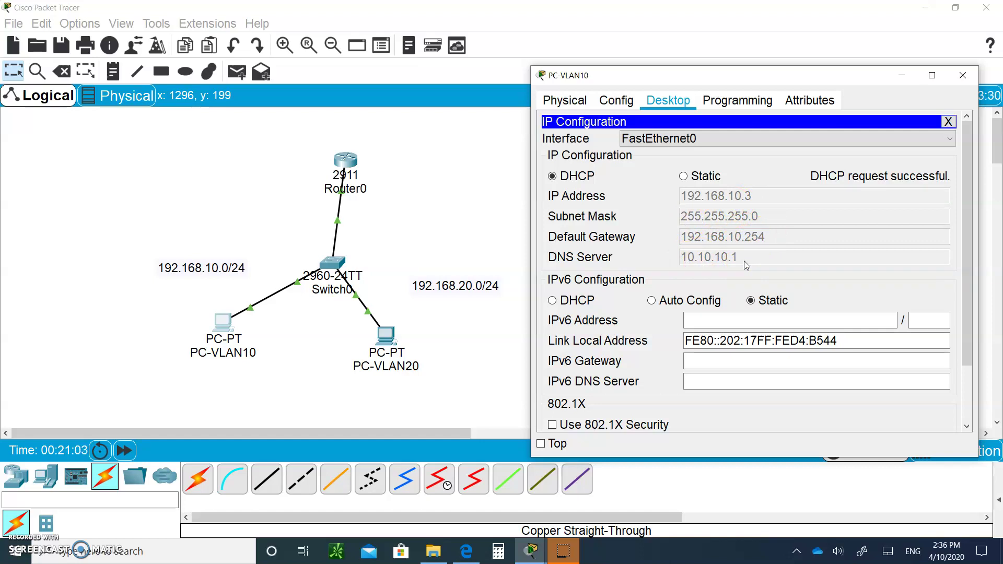
- Switch PC-VLAN20's IPv4 addressing to DHCP in its IP configuration and move its window clear of the topology
{"action": "left_click", "coordinate": [449, 335]}
{"action": "left_click", "coordinate": [385, 336]}
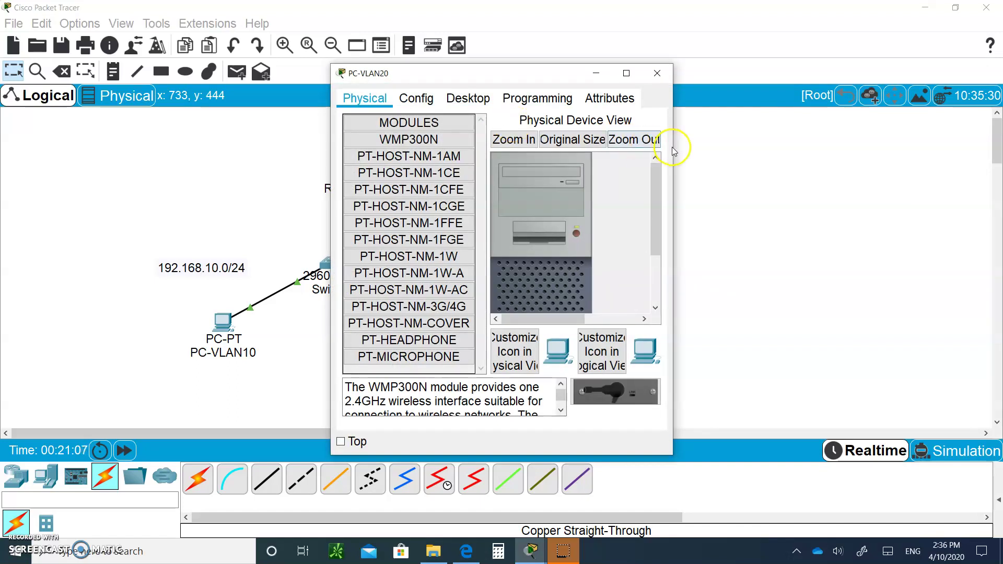
{"action": "left_click_drag", "start_coordinate": [674, 158], "coordinate": [842, 186]}
{"action": "left_click", "coordinate": [469, 96]}
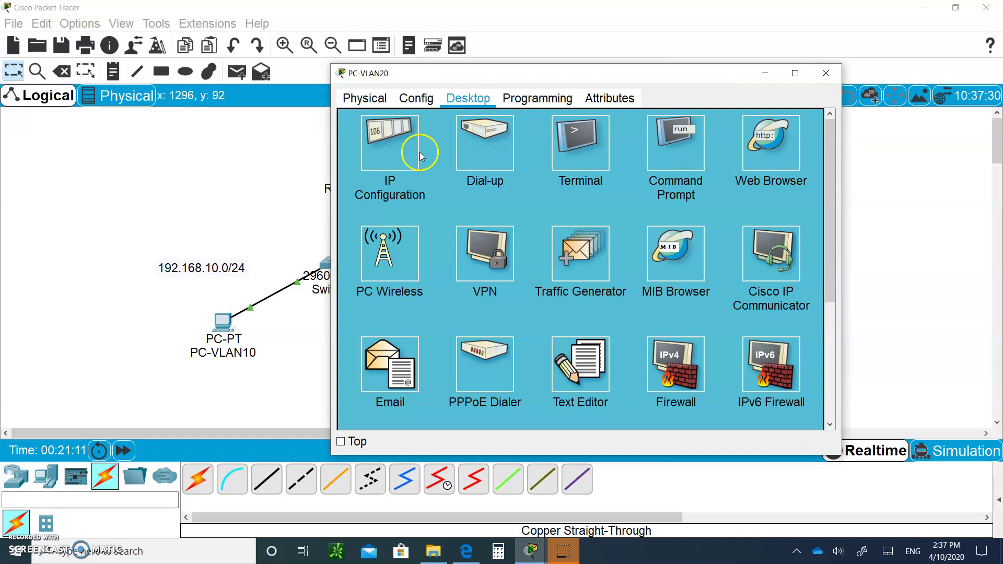
{"action": "left_click", "coordinate": [412, 138]}
{"action": "left_click", "coordinate": [353, 175]}
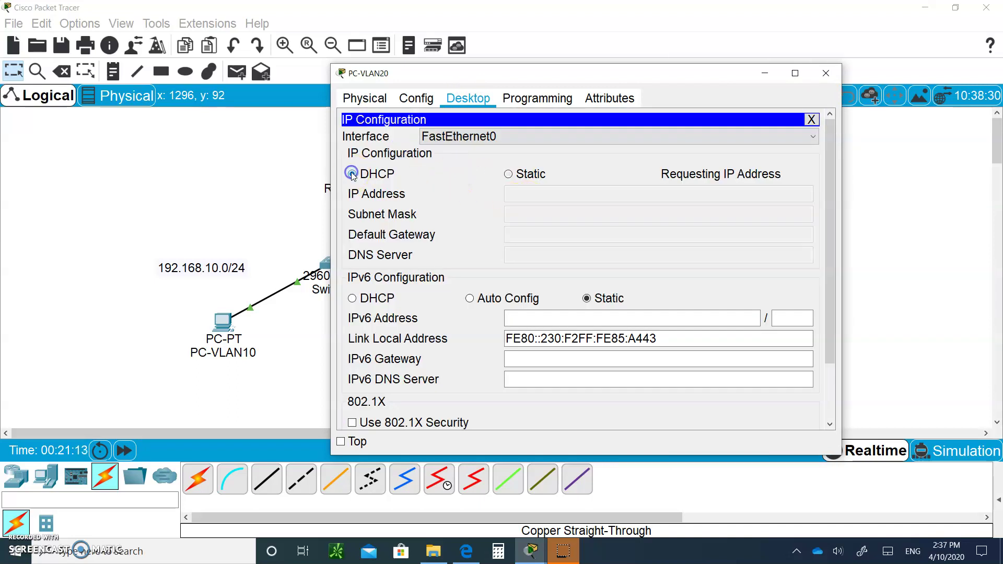
{"action": "left_click_drag", "start_coordinate": [618, 75], "coordinate": [741, 73]}
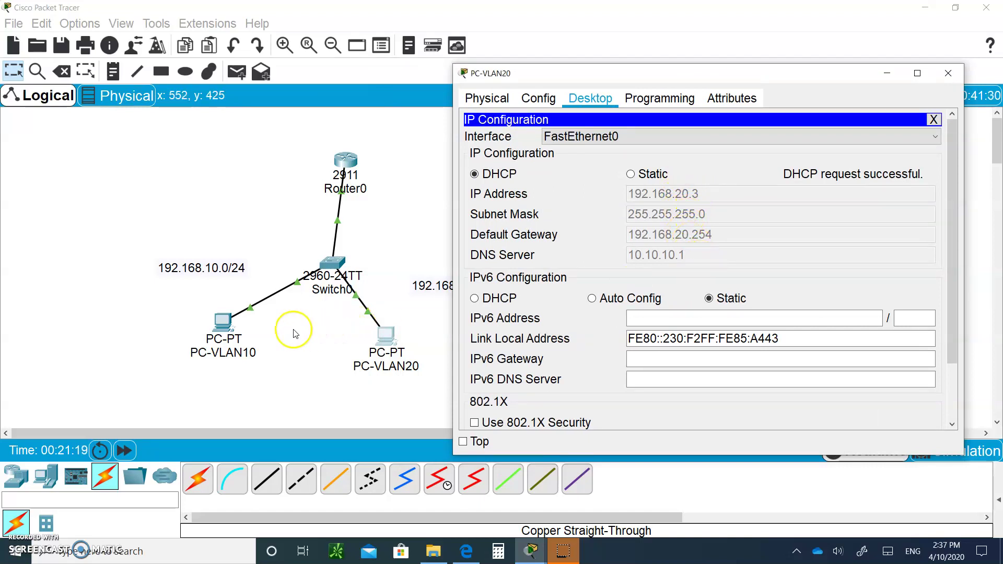
- Ping 192.168.20.3 from PC-VLAN10's command prompt to test inter-VLAN routing, and close the PC's window
{"action": "left_click", "coordinate": [274, 329]}
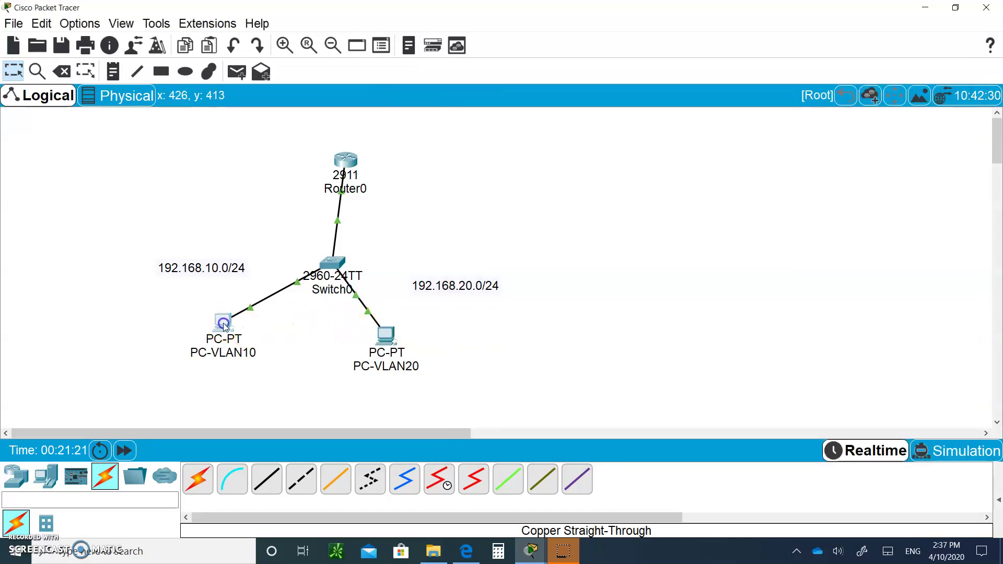
{"action": "left_click", "coordinate": [224, 323]}
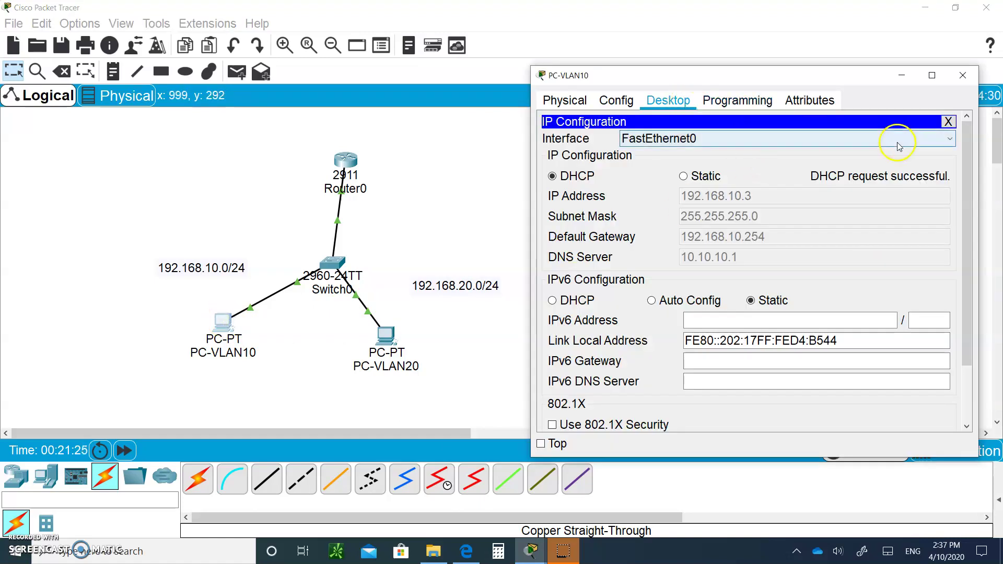
{"action": "left_click", "coordinate": [948, 122]}
{"action": "left_click", "coordinate": [839, 147]}
{"action": "left_click", "coordinate": [574, 207]}
{"action": "type", "text": "ping 192.168"}
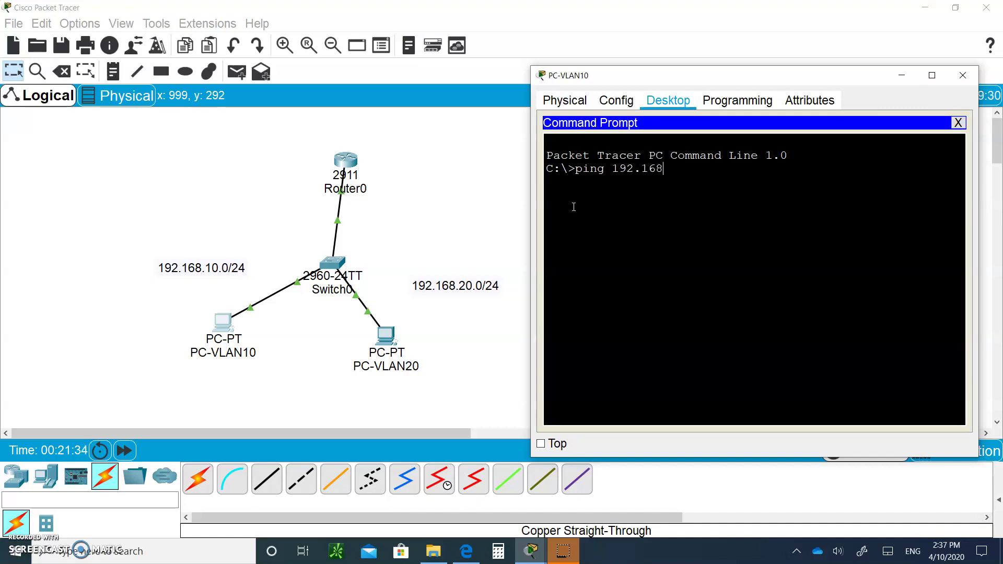
{"action": "type", "text": ".20.3"}
{"action": "key", "text": "Return"}
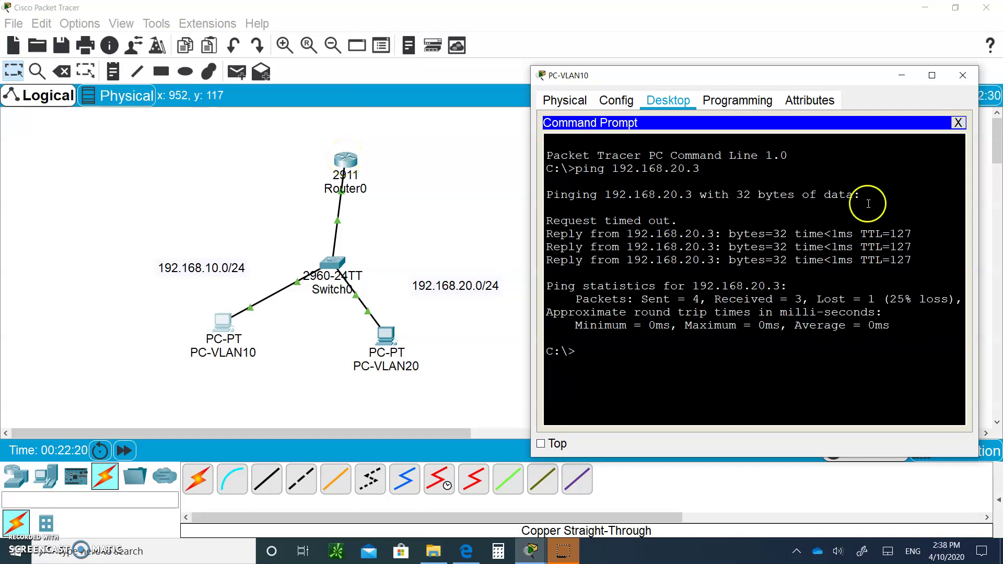
{"action": "left_click", "coordinate": [958, 122]}
{"action": "left_click", "coordinate": [963, 76]}
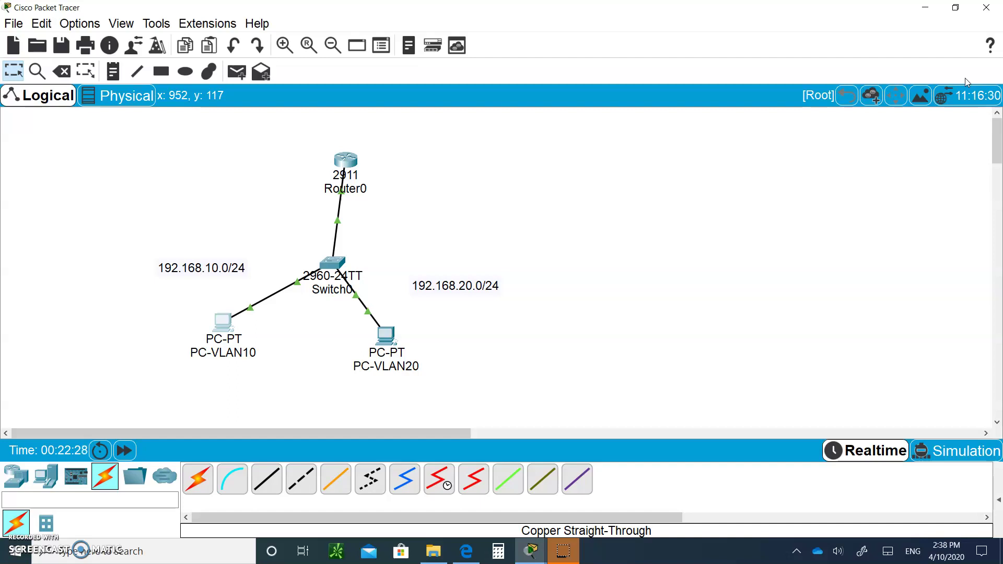
- Return to Router0's command line and leave DHCP and global configuration mode for the privileged R1# prompt
{"action": "left_click", "coordinate": [343, 160]}
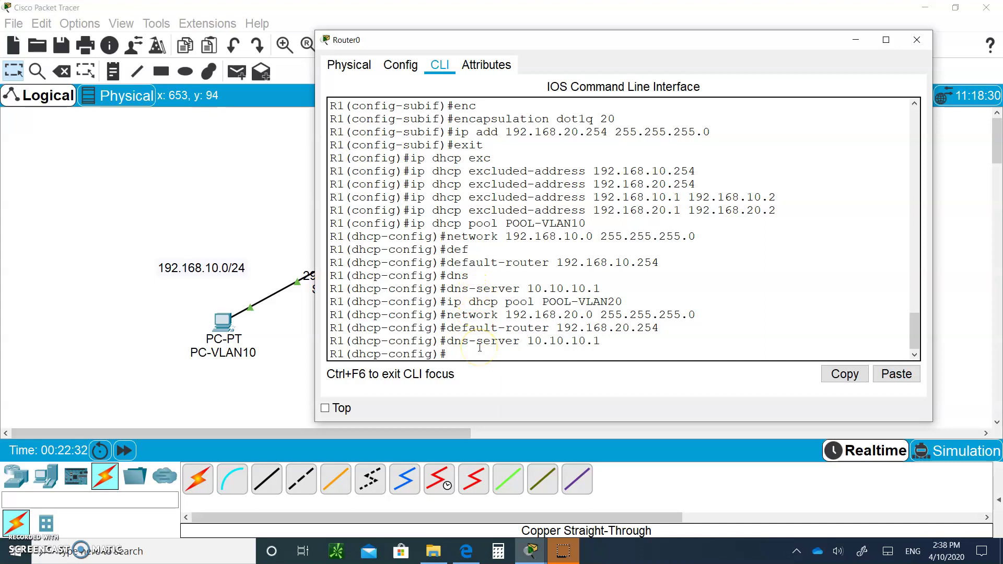
{"action": "type", "text": "exit"}
{"action": "key", "text": "Return"}
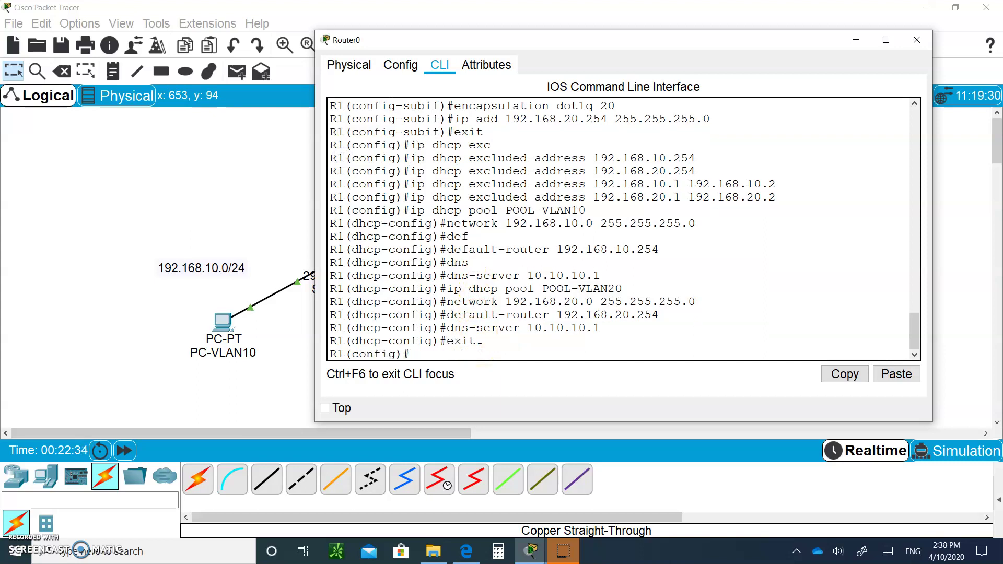
{"action": "type", "text": "exit"}
{"action": "key", "text": "Return"}
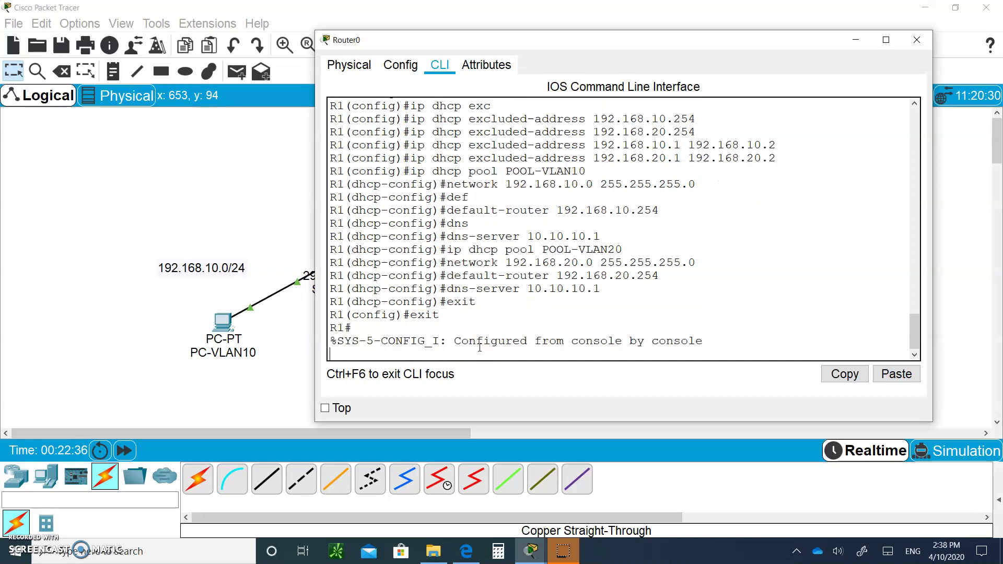
{"action": "key", "text": "Return"}
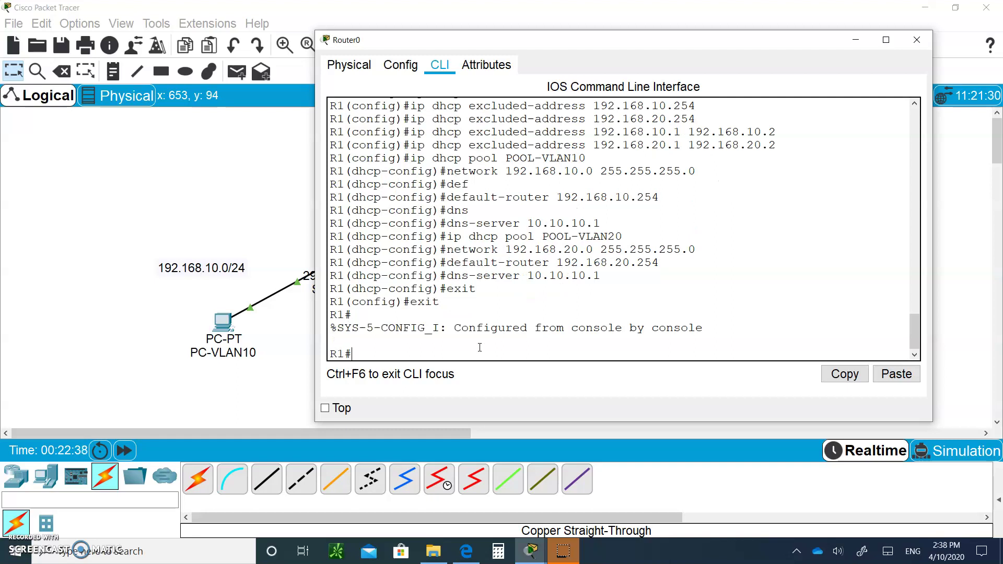
- Try to show R1's DHCP bindings with sh dhcp binding, and use the command help to run sh dhcp lease instead
{"action": "type", "text": "sh dhcp binding"}
{"action": "key", "text": "Return"}
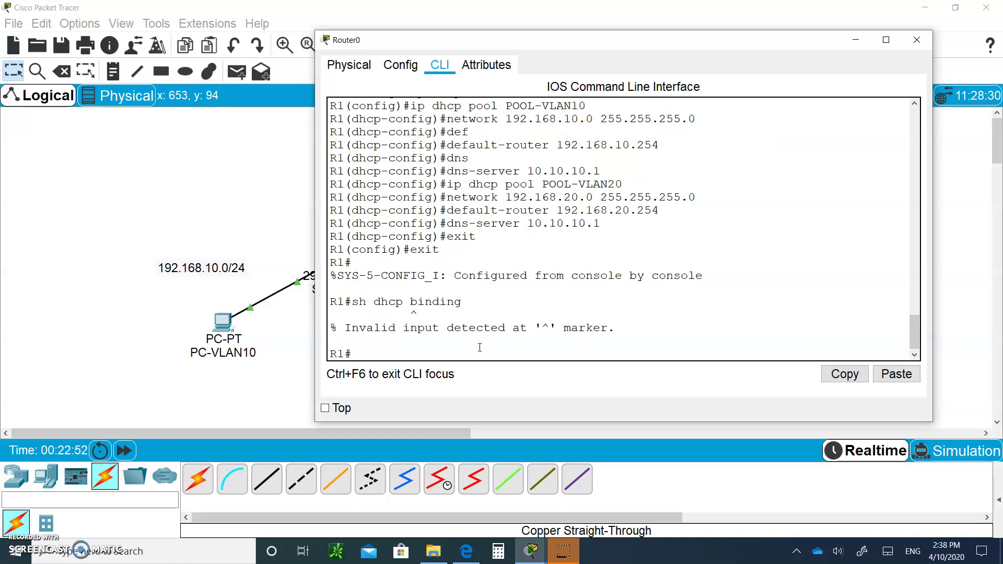
{"action": "key", "text": "Up"}
{"action": "key", "text": "BackSpace"}
{"action": "key", "text": "BackSpace"}
{"action": "key", "text": "BackSpace"}
{"action": "key", "text": "BackSpace"}
{"action": "key", "text": "BackSpace"}
{"action": "key", "text": "BackSpace"}
{"action": "key", "text": "BackSpace"}
{"action": "key", "text": "BackSpace"}
{"action": "type", "text": "?"}
{"action": "type", "text": "leas"}
{"action": "type", "text": "e"}
{"action": "key", "text": "Return"}
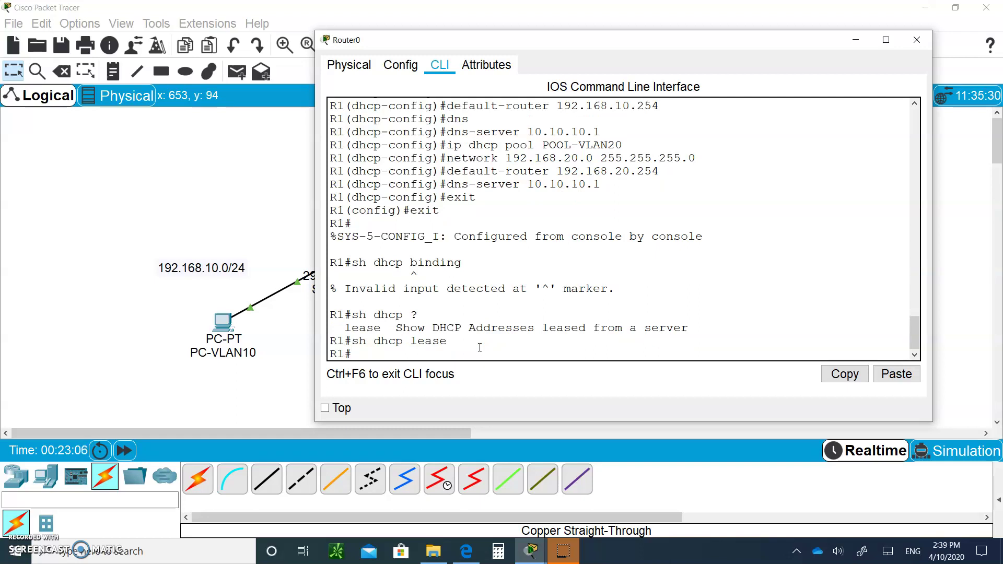
- Display R1's running configuration with sh run and page through it to the end
{"action": "type", "text": "sh run"}
{"action": "key", "text": "Return"}
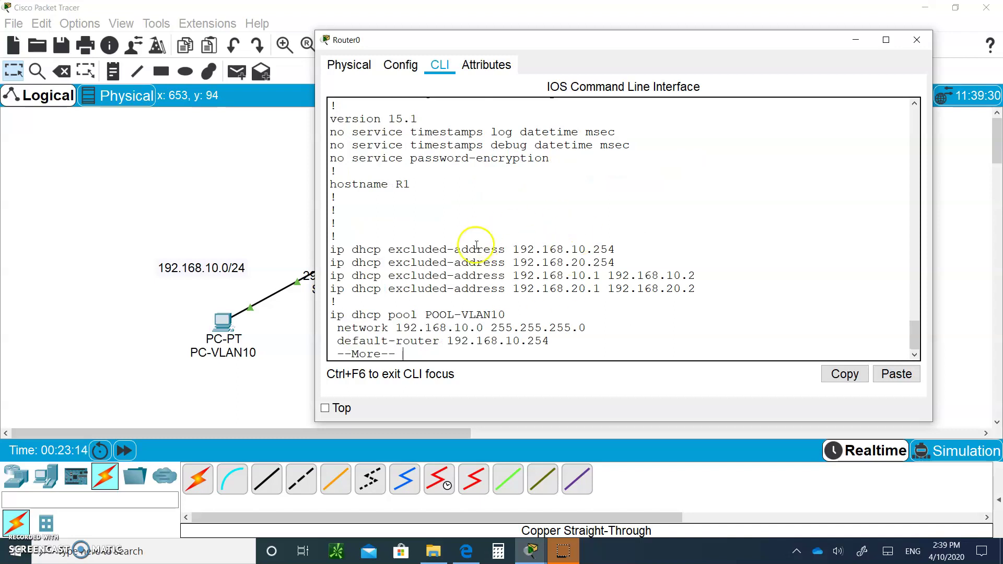
{"action": "key", "text": "space"}
{"action": "key", "text": "space"}
{"action": "key", "text": "space"}
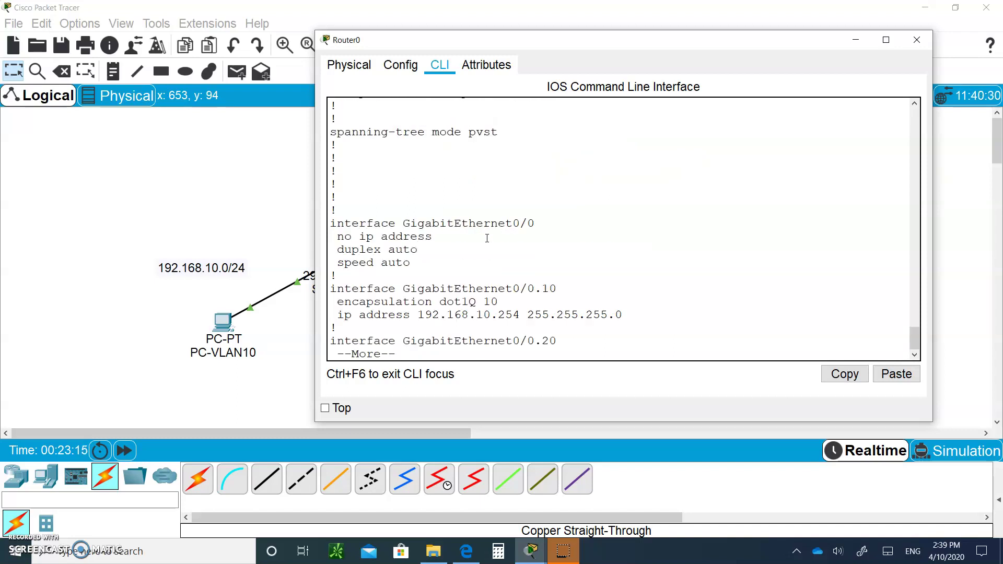
{"action": "key", "text": "space"}
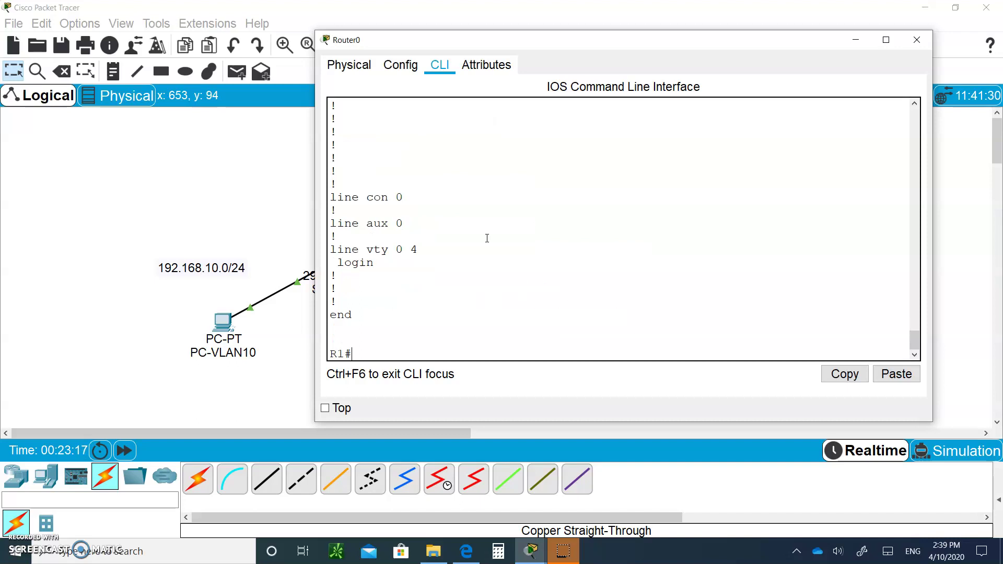
- Show only the DHCP part of the running configuration with sh run | section dhcp
{"action": "type", "text": "sh run |sectio dhcp"}
{"action": "key", "text": "Return"}
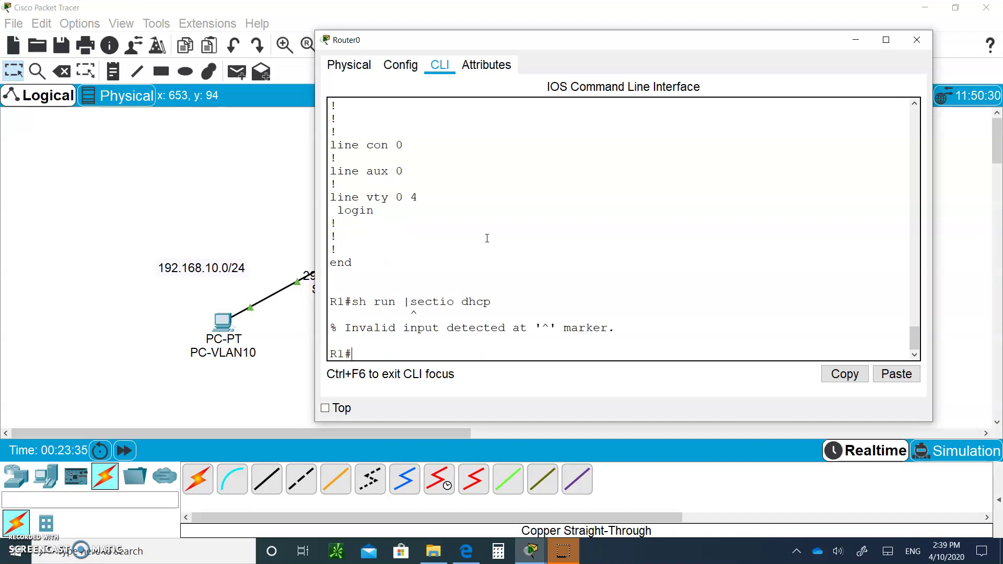
{"action": "key", "text": "Up"}
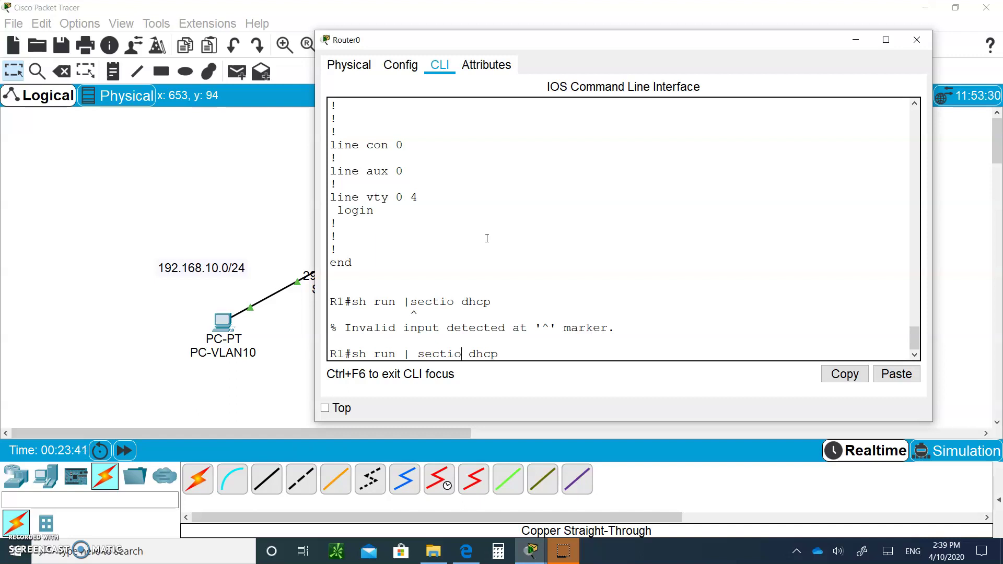
{"action": "type", "text": "n"}
{"action": "key", "text": "Return"}
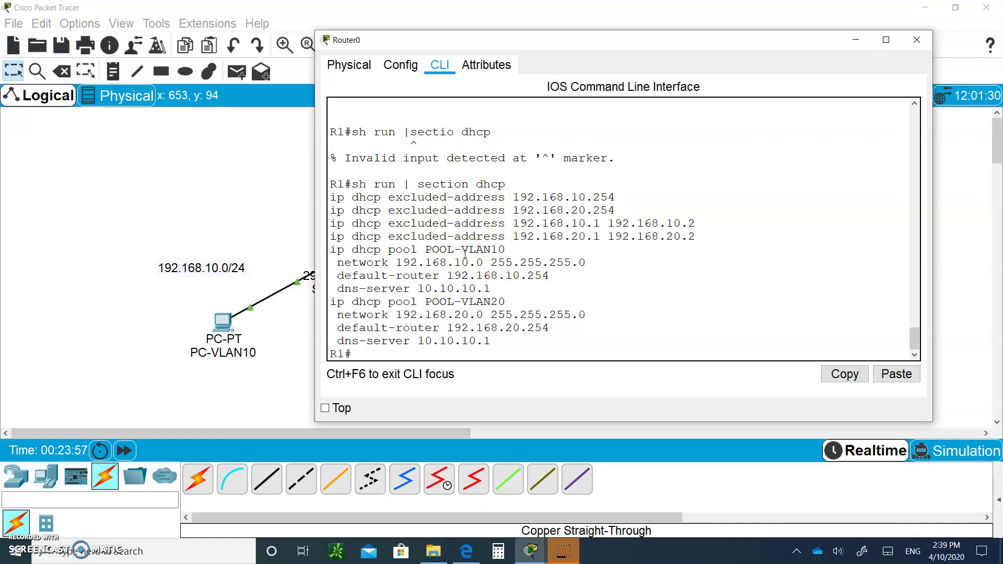
- Try to query the DHCP server statistics with sh dhcp server stat, and return to the topology workspace
{"action": "key", "text": "Up"}
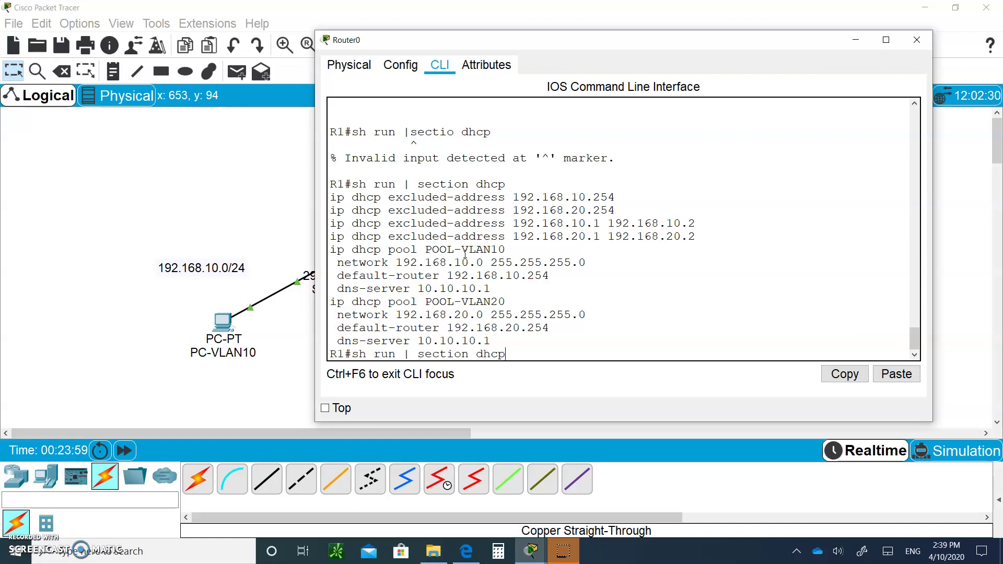
{"action": "key", "text": "BackSpace"}
{"action": "key", "text": "BackSpace"}
{"action": "key", "text": "BackSpace"}
{"action": "key", "text": "BackSpace"}
{"action": "key", "text": "BackSpace"}
{"action": "key", "text": "BackSpace"}
{"action": "key", "text": "BackSpace"}
{"action": "key", "text": "BackSpace"}
{"action": "key", "text": "BackSpace"}
{"action": "key", "text": "BackSpace"}
{"action": "key", "text": "BackSpace"}
{"action": "key", "text": "BackSpace"}
{"action": "key", "text": "BackSpace"}
{"action": "key", "text": "BackSpace"}
{"action": "key", "text": "BackSpace"}
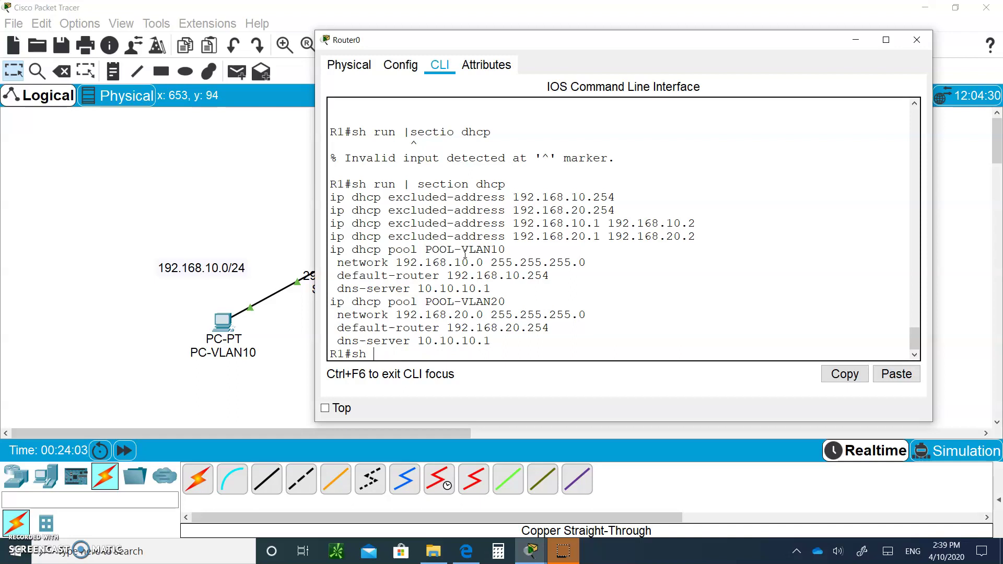
{"action": "type", "text": "dhcp server stat"}
{"action": "key", "text": "Return"}
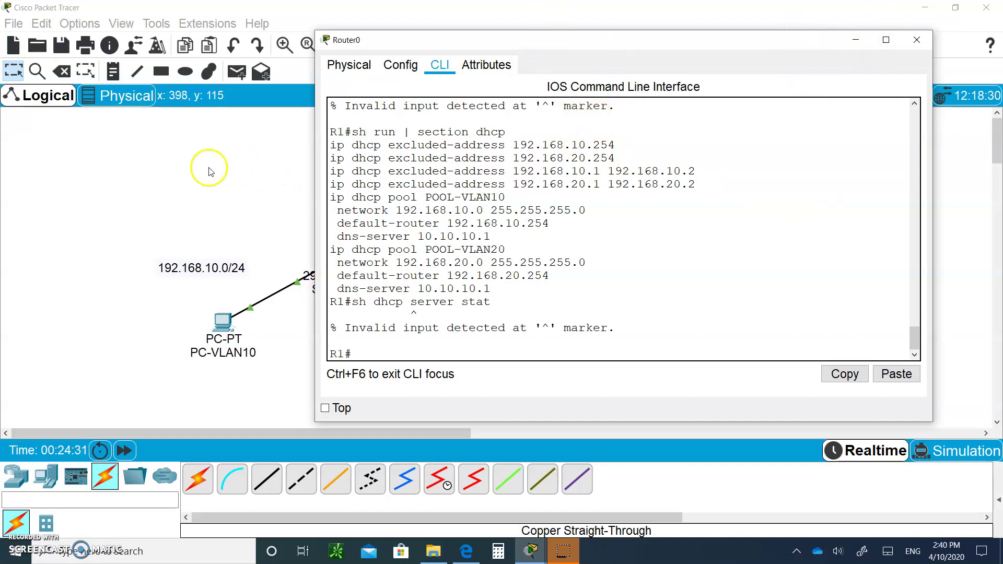
{"action": "left_click", "coordinate": [244, 176]}
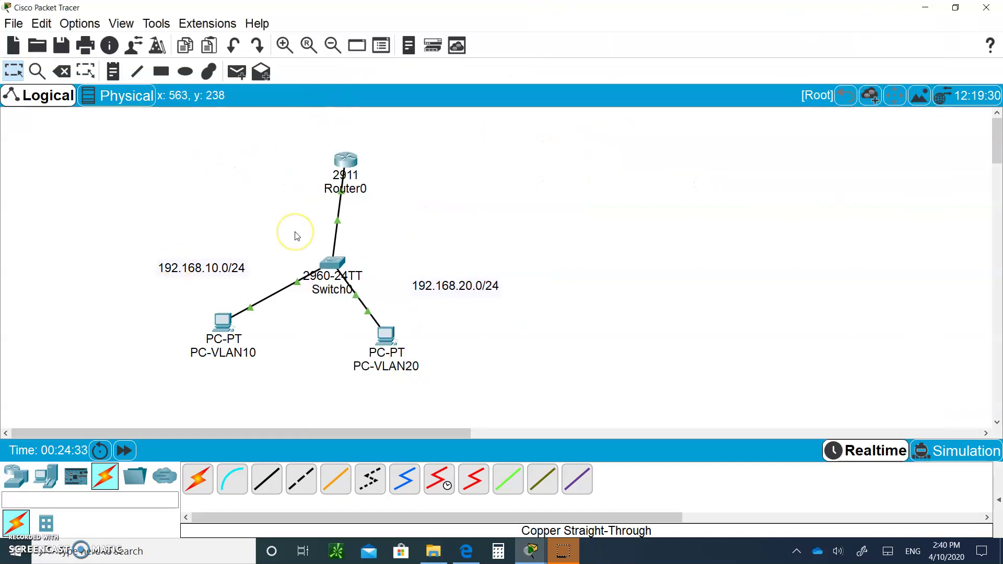